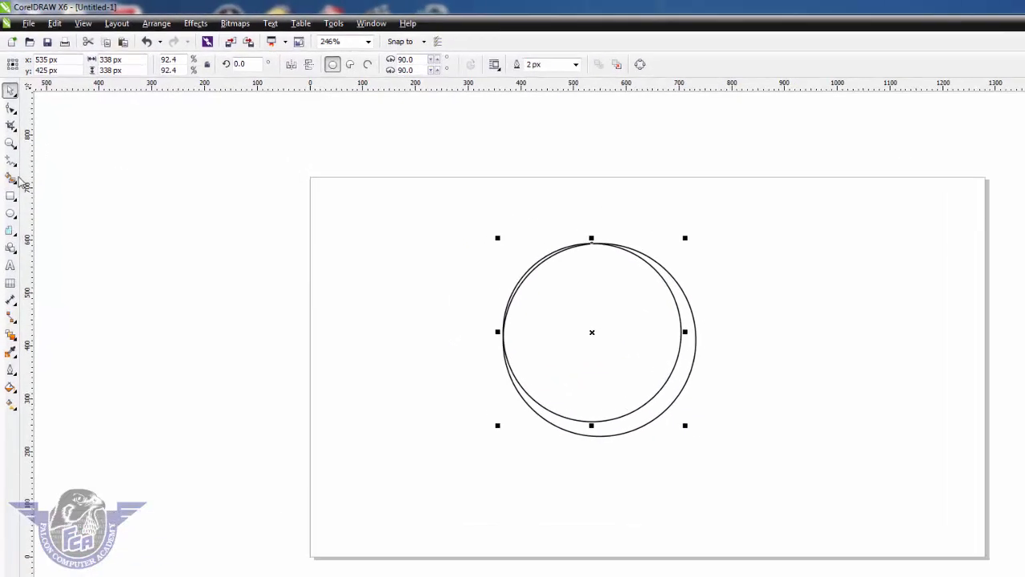
Smart-fill the crescent between the two overlapping circles with green and move the filled crescent clear of them.
left_click(14, 232)
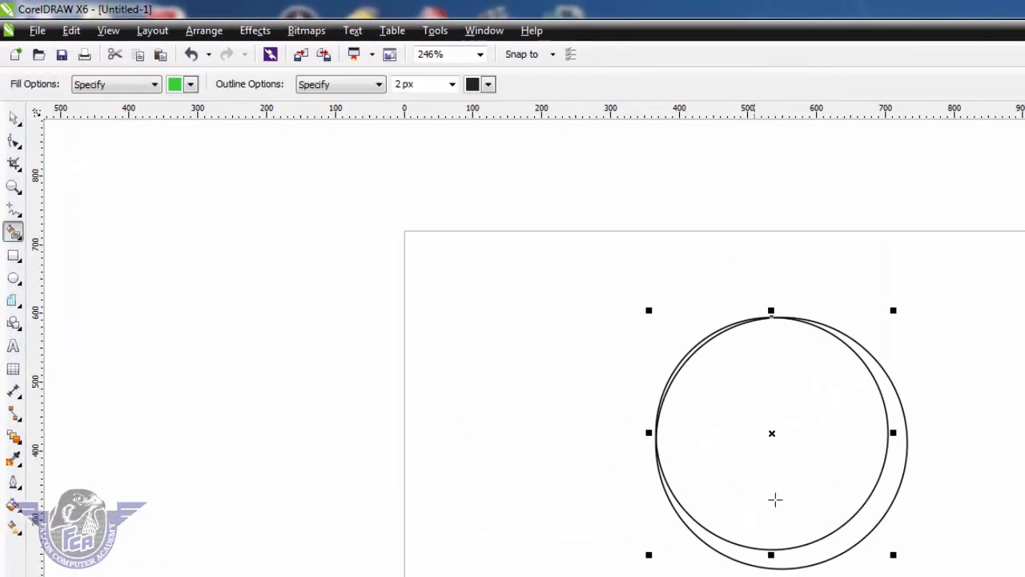
left_click(877, 521)
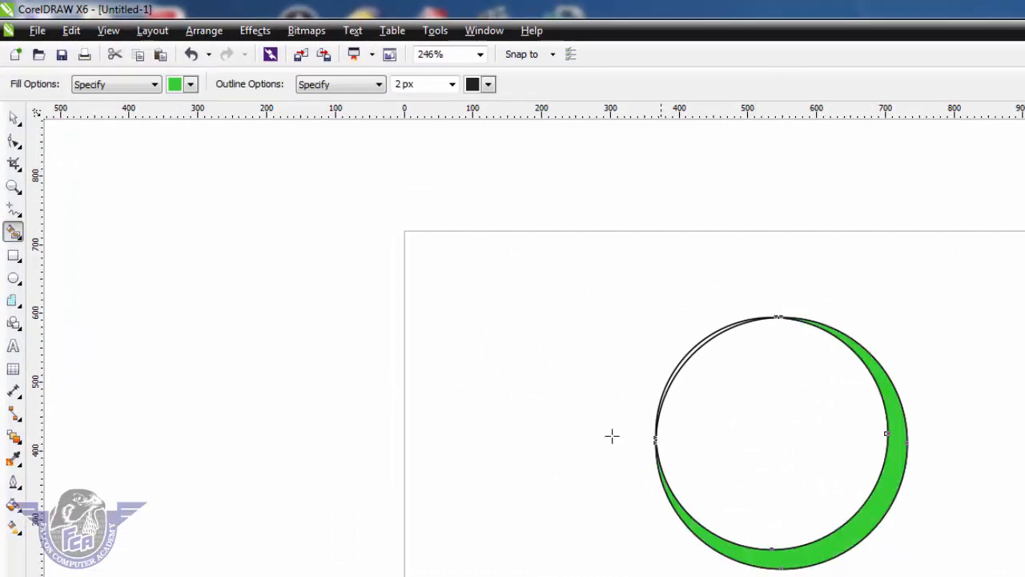
left_click(13, 117)
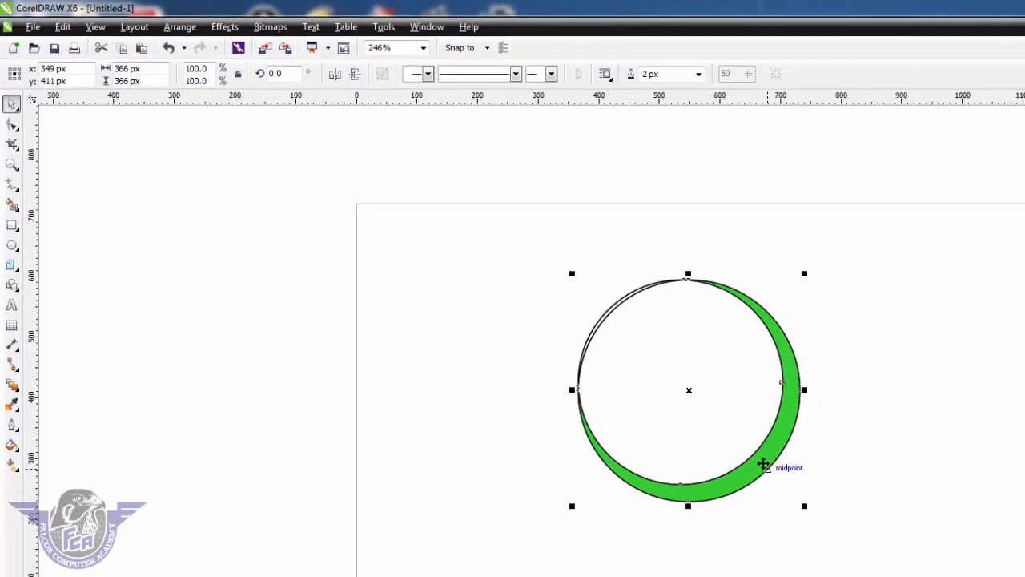
left_click_drag(763, 465, 1024, 530)
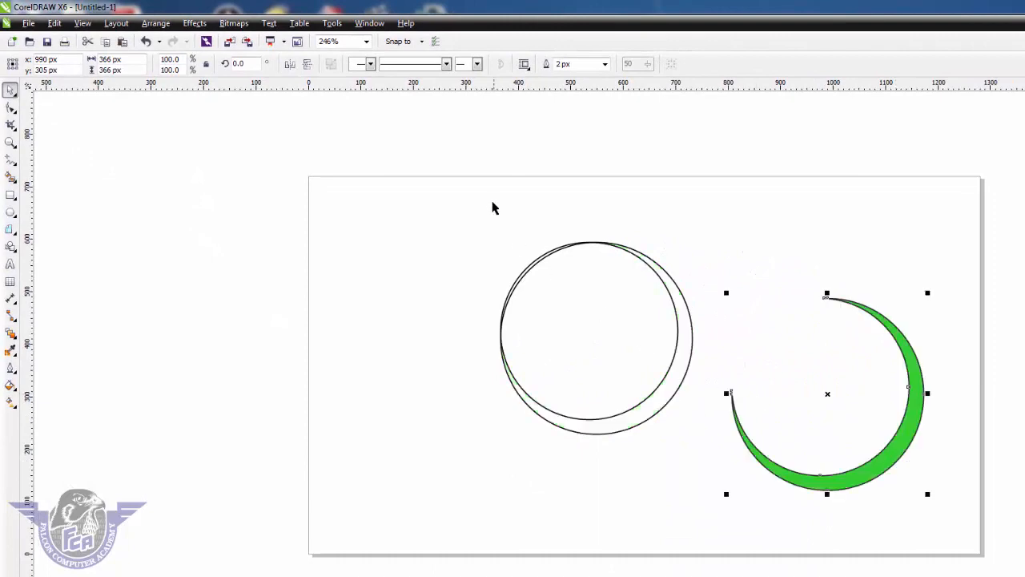
Delete both original circles and move the green crescent to the area of the page where they stood.
left_click_drag(462, 167, 703, 446)
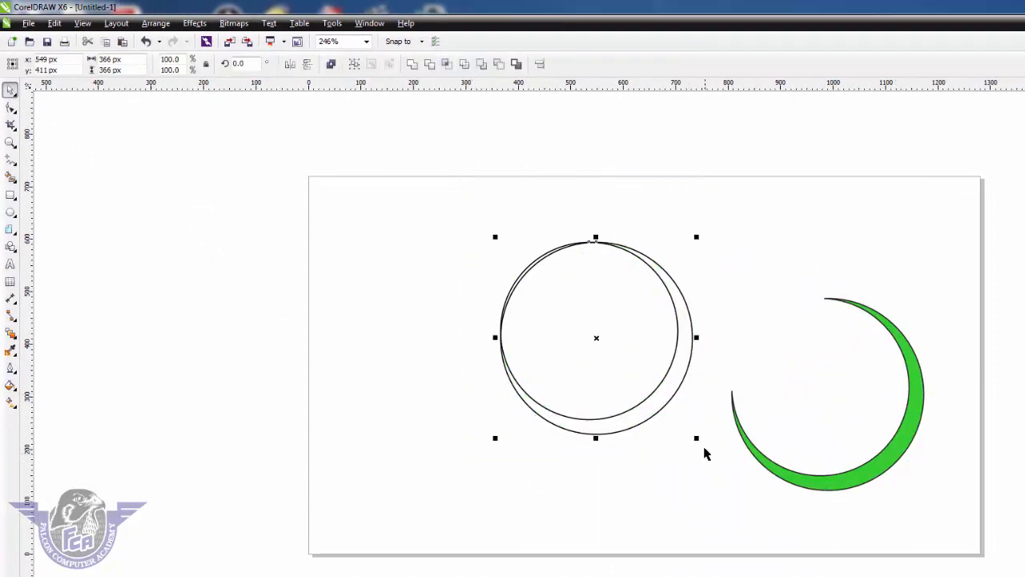
left_click_drag(702, 562, 355, 461)
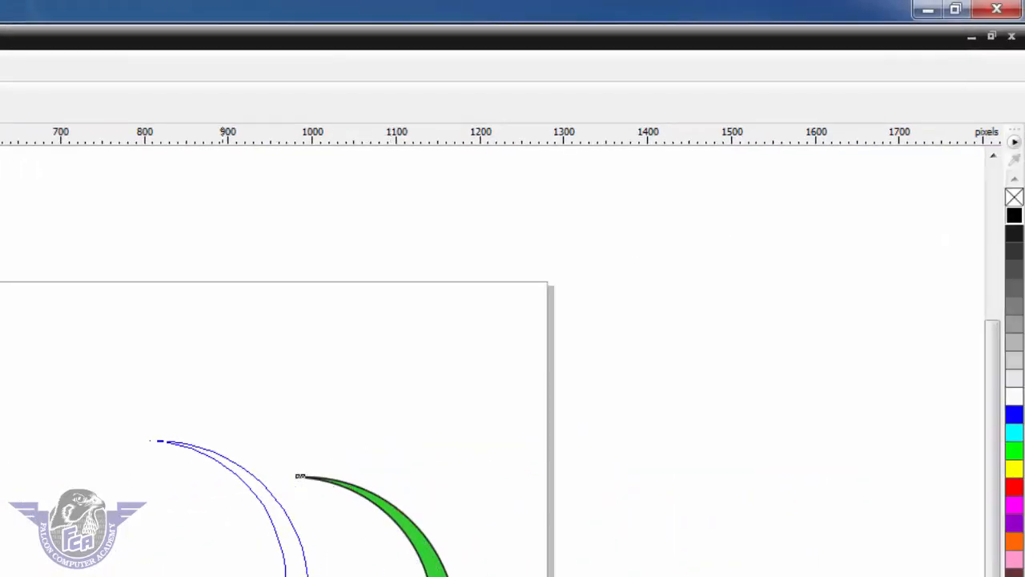
left_click_drag(0, 553, 0, 553)
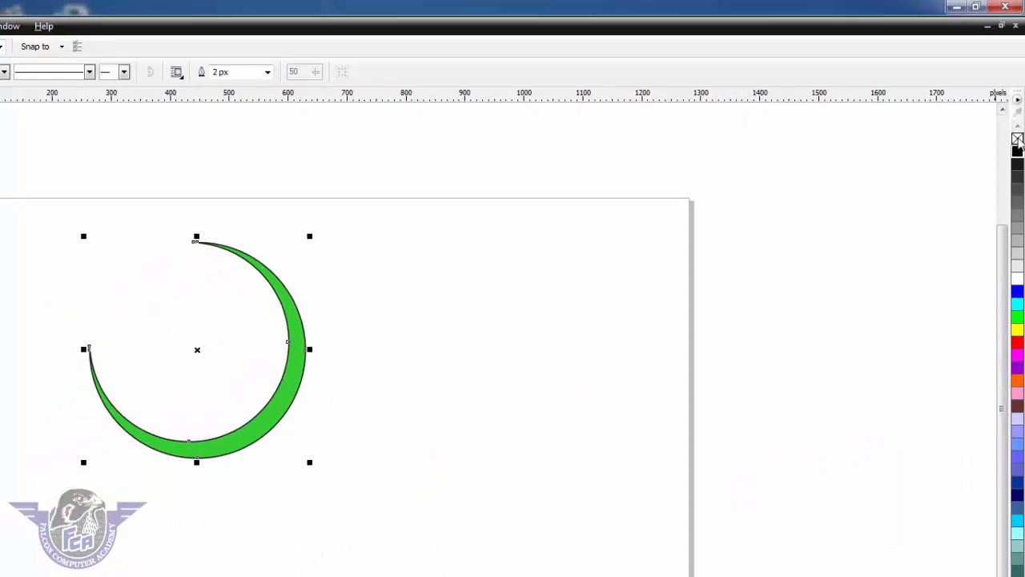
Remove the crescent's outline and scale it down proportionally to about 270 px wide.
right_click(1018, 138)
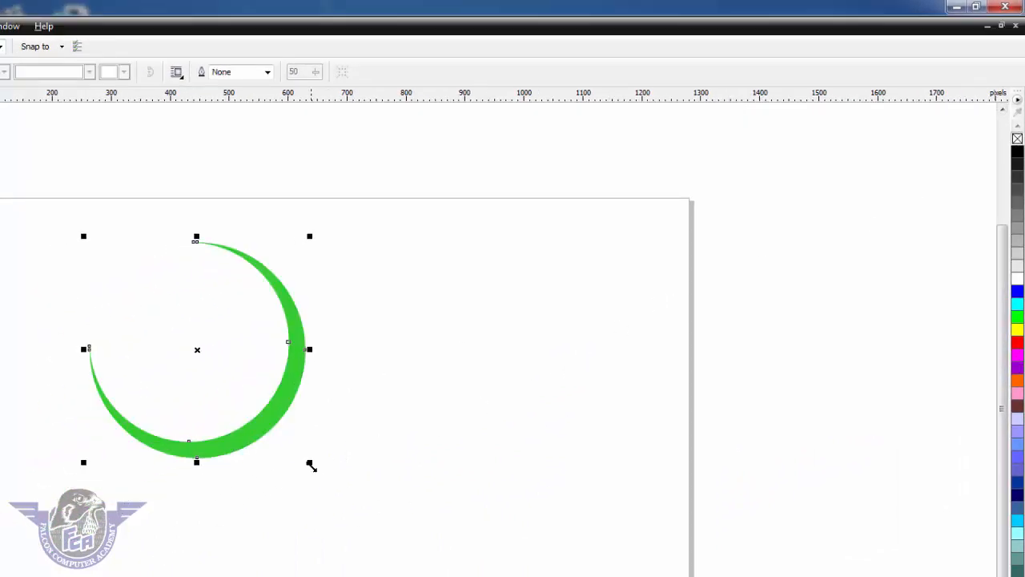
left_click_drag(310, 462, 255, 407)
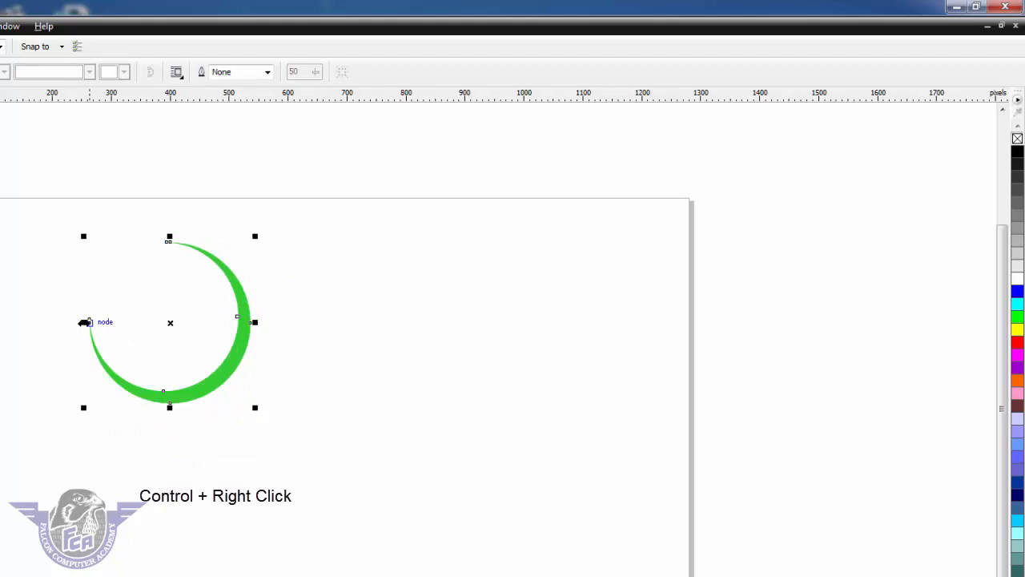
Mirror a copy of the crescent horizontally, and mirror a copy of the pair downward to form four crescents touching back to back.
left_click_drag(85, 322, 316, 356)
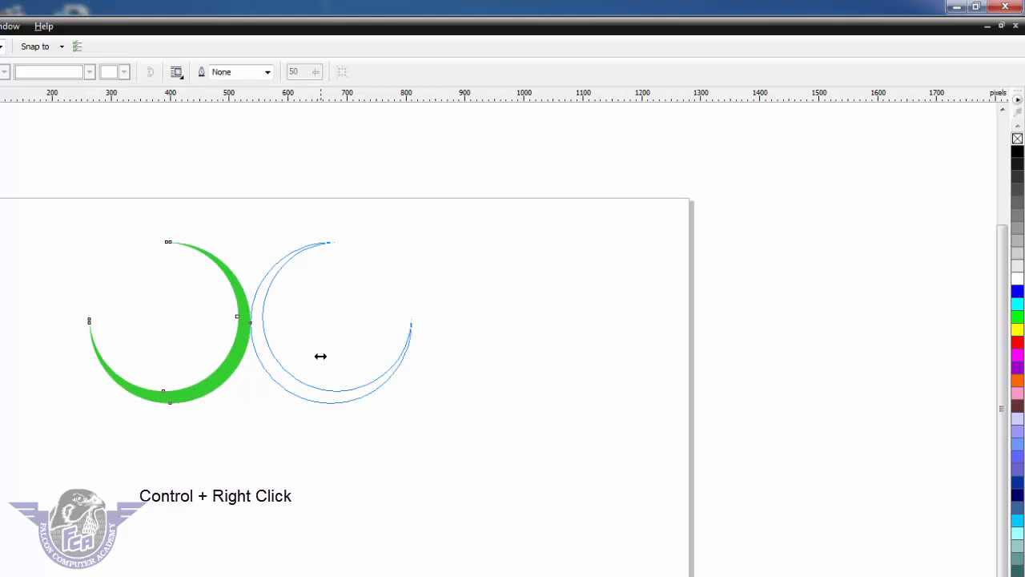
right_click(320, 355, "ctrl")
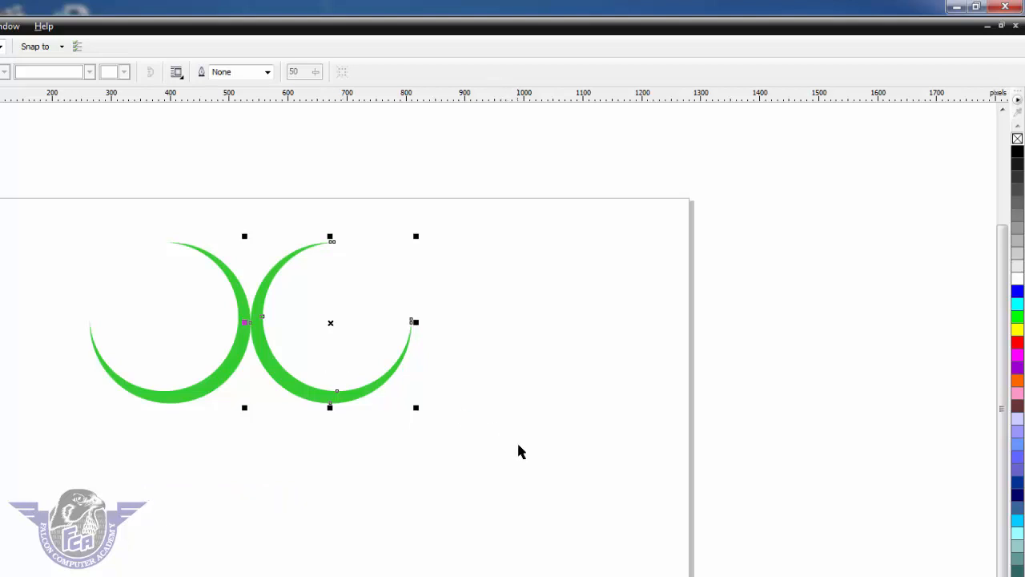
left_click(518, 442)
left_click_drag(12, 213, 476, 467)
left_click_drag(250, 235, 263, 445)
left_click(34, 278)
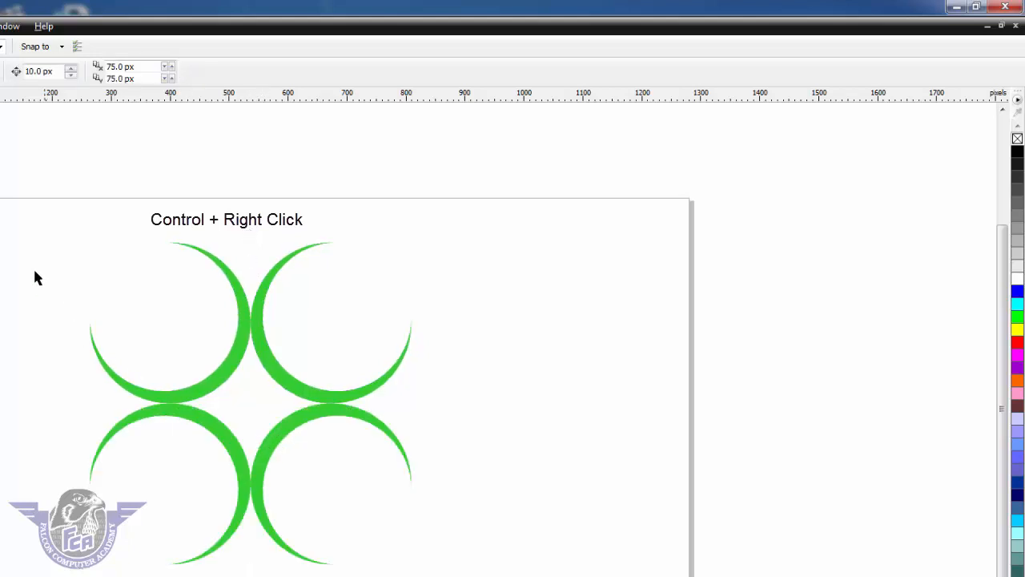
Group all four green crescents into one object.
left_click_drag(13, 208, 491, 575)
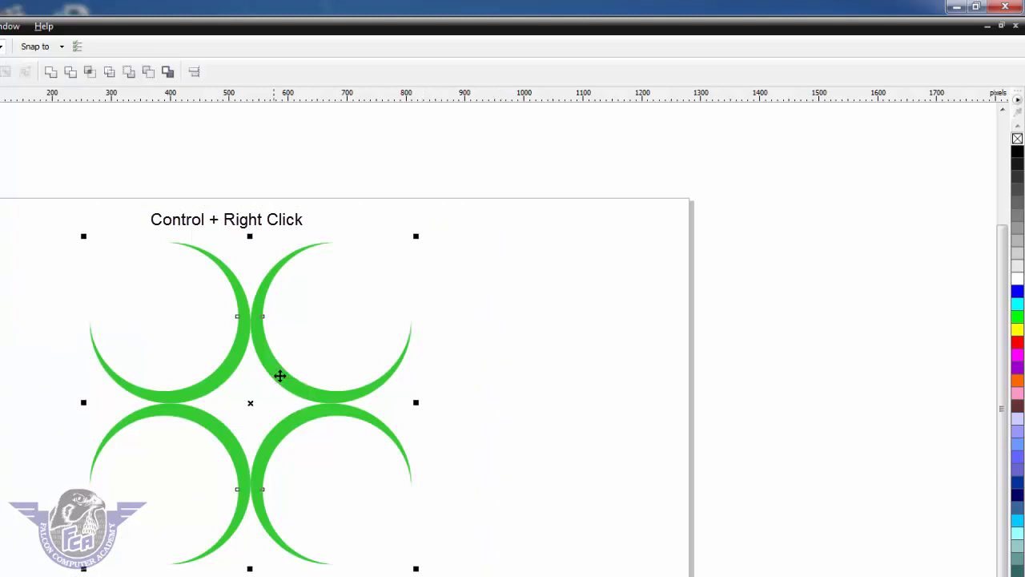
right_click(281, 377, "ctrl")
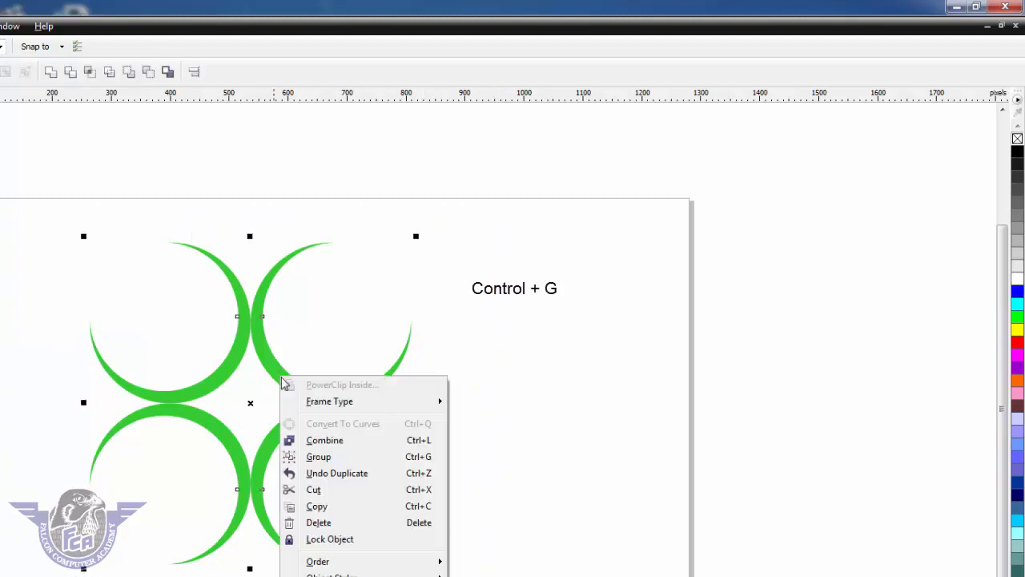
left_click(424, 465)
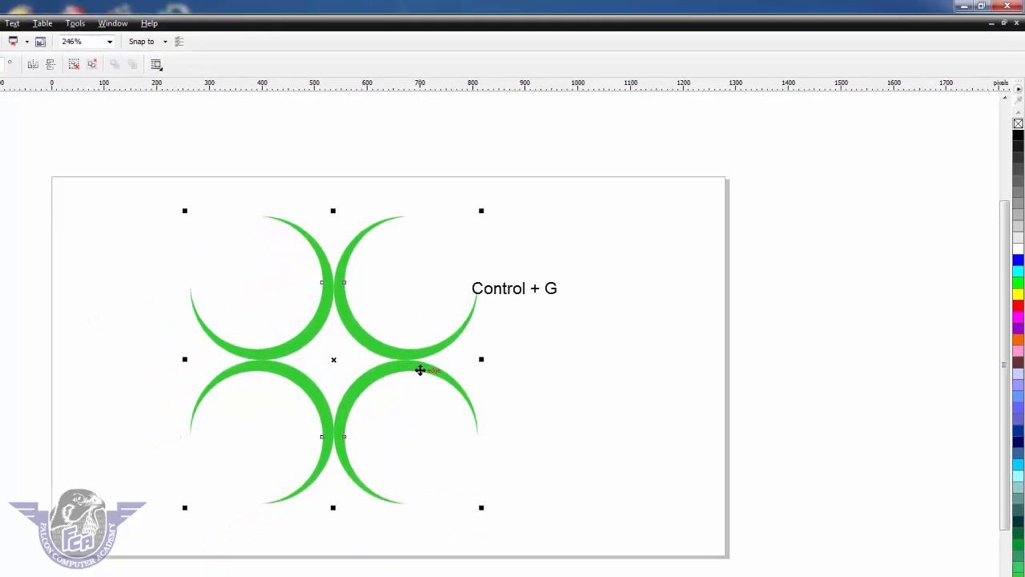
left_click(373, 266)
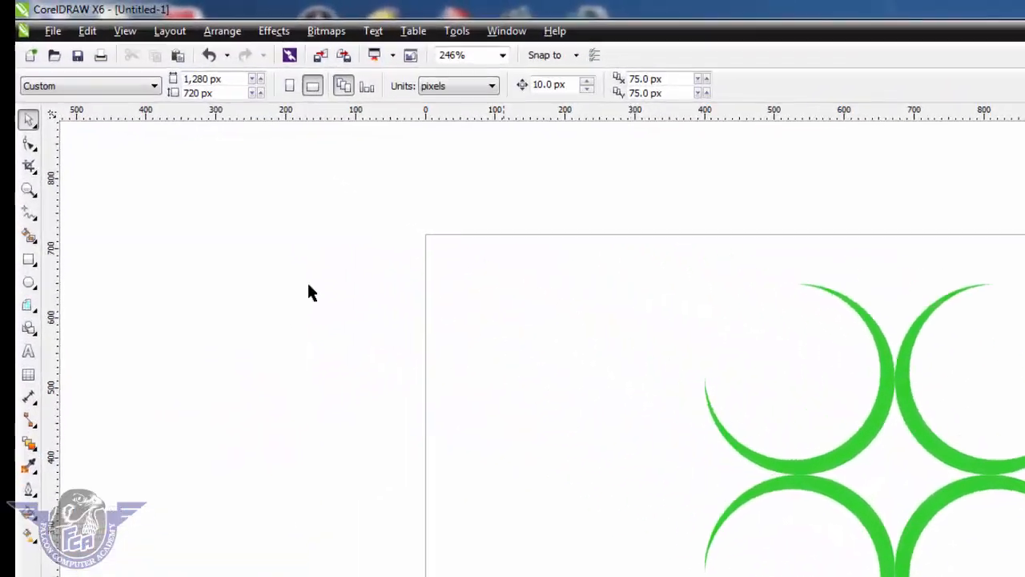
Draw a circle about 358 px in diameter beside the crescent group, near the page's left edge.
left_click(39, 383)
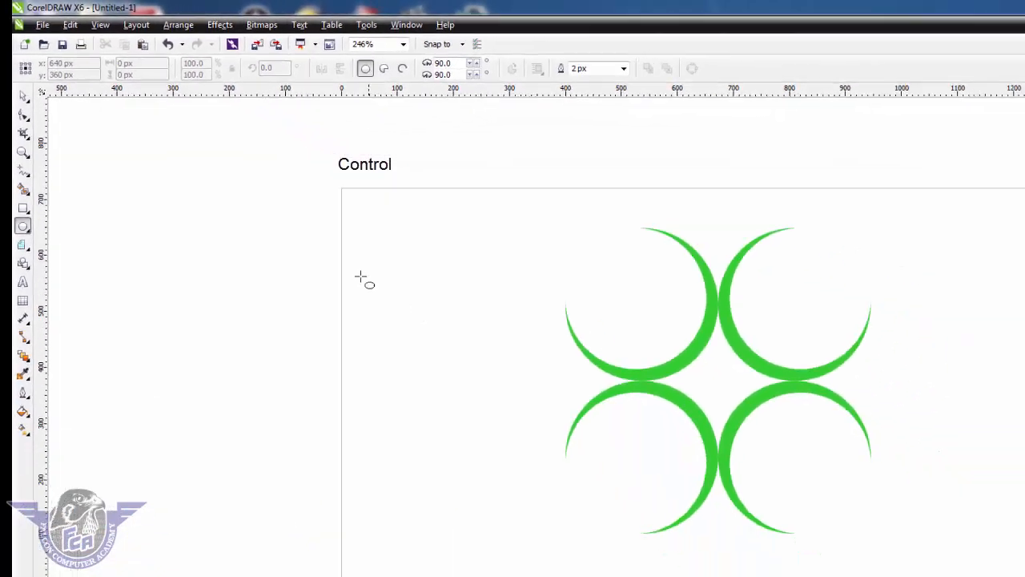
left_click_drag(267, 204, 419, 356)
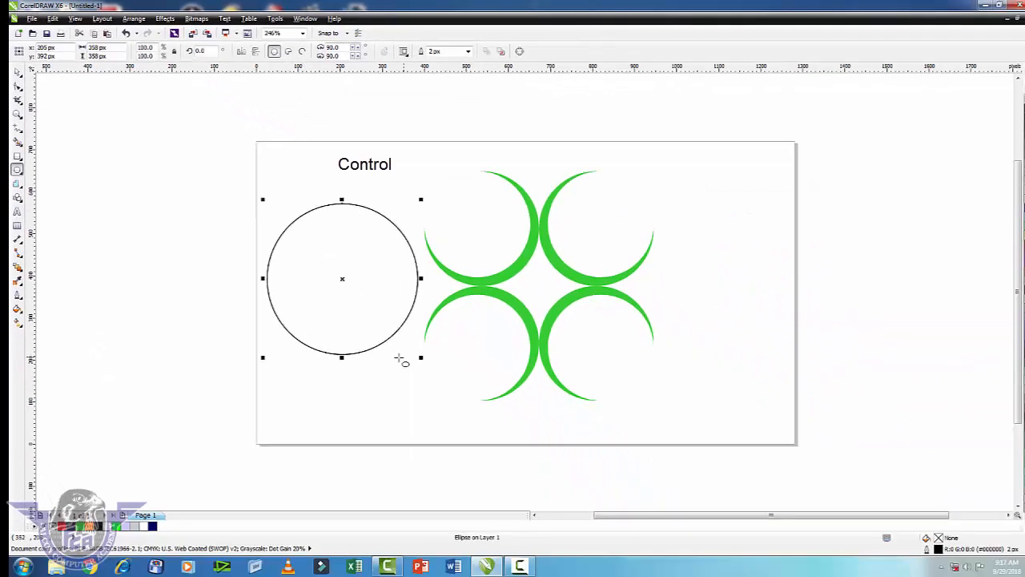
left_click(18, 73)
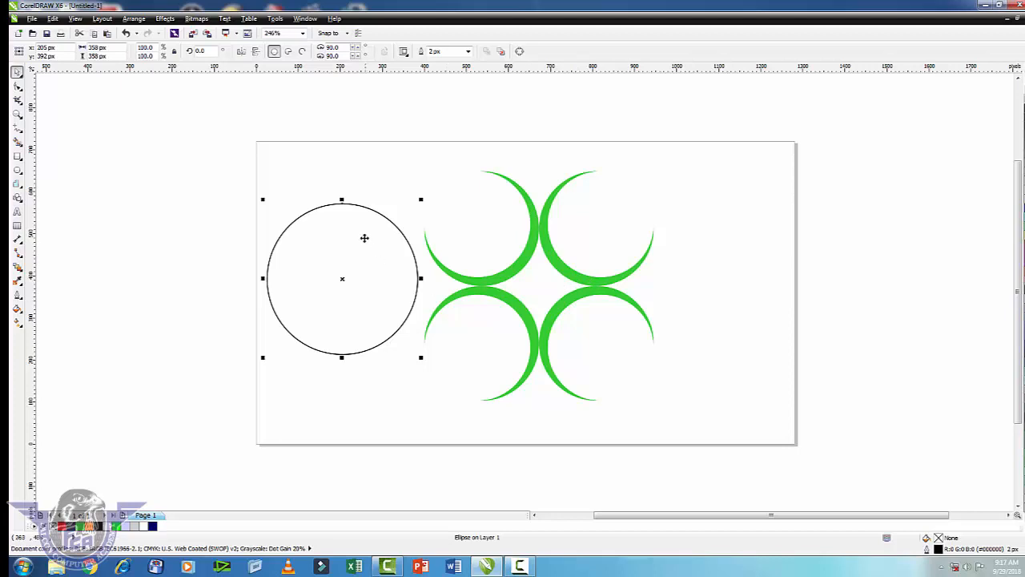
left_click_drag(363, 238, 343, 215)
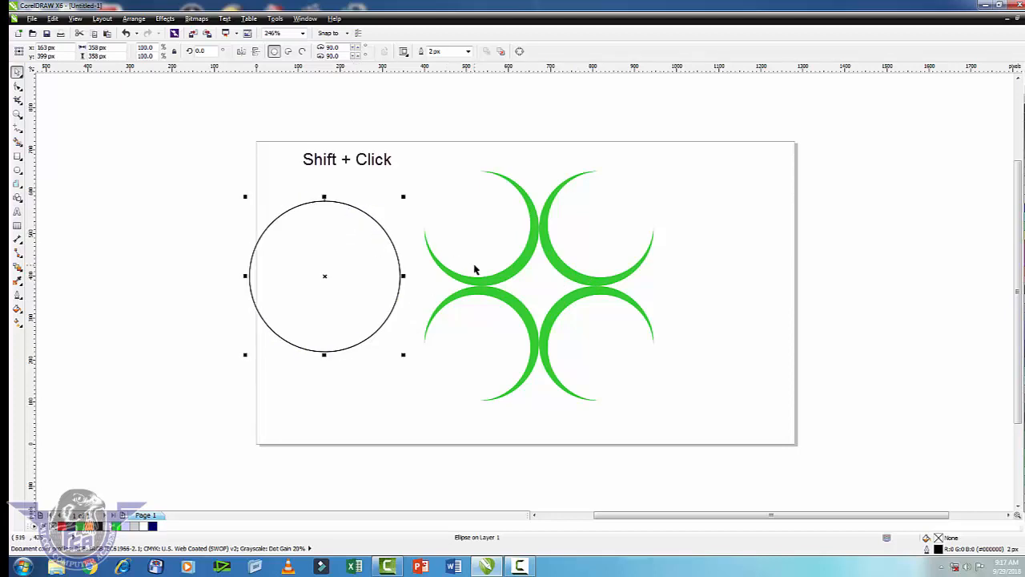
Align the circle with the crescent group so their centres match both horizontally and vertically.
left_click(527, 258, "shift")
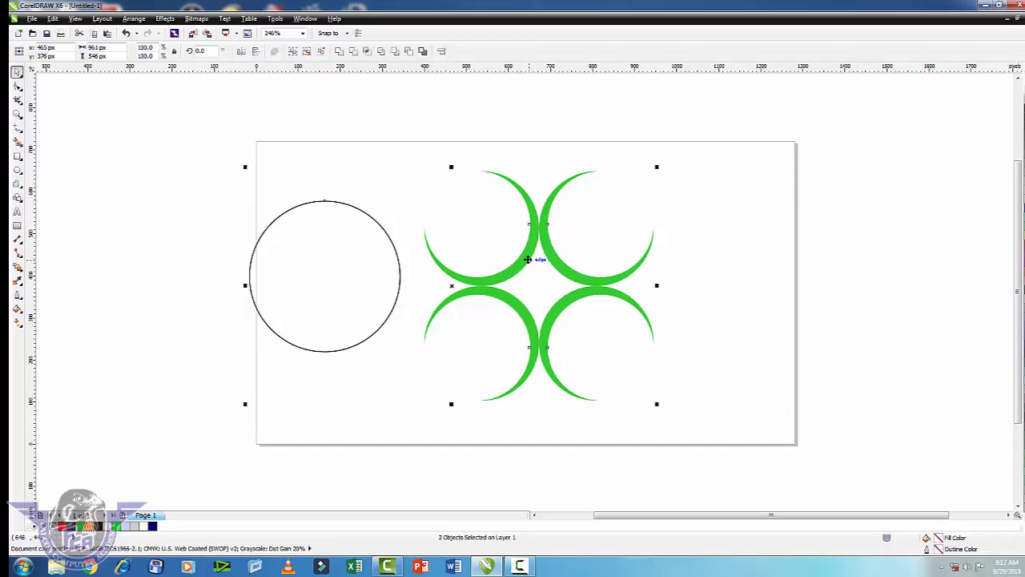
key("c")
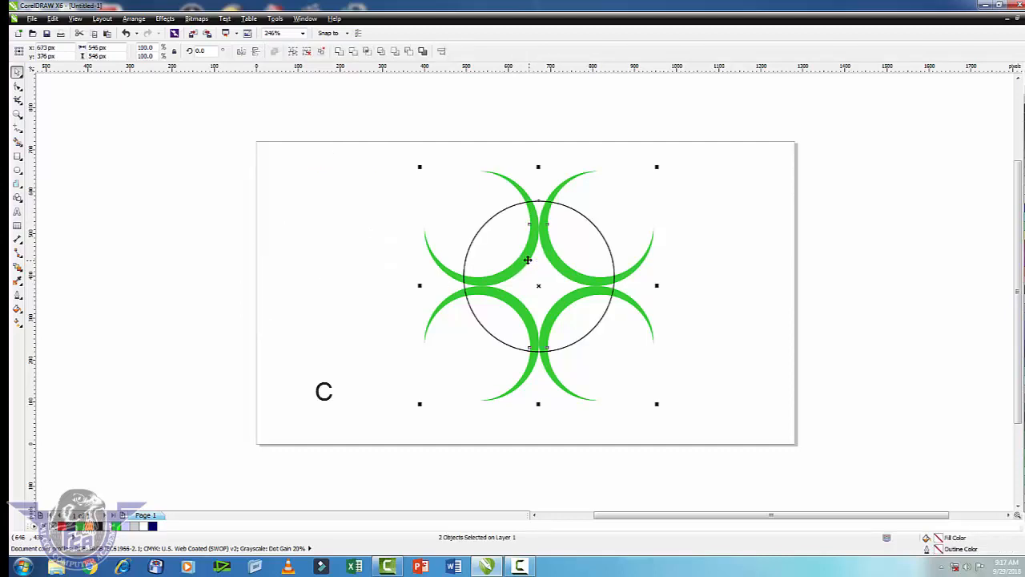
key("e")
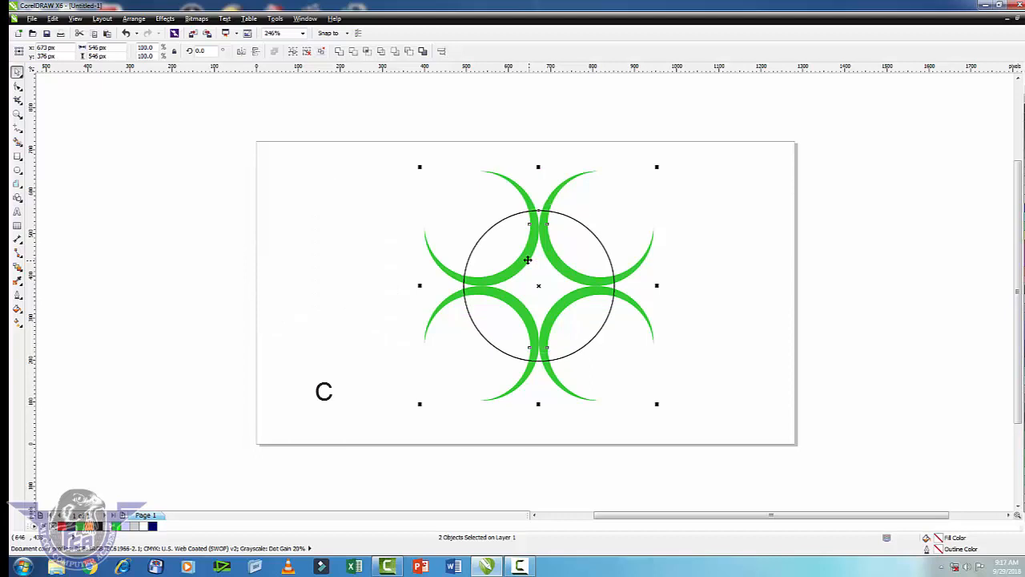
left_click(827, 270)
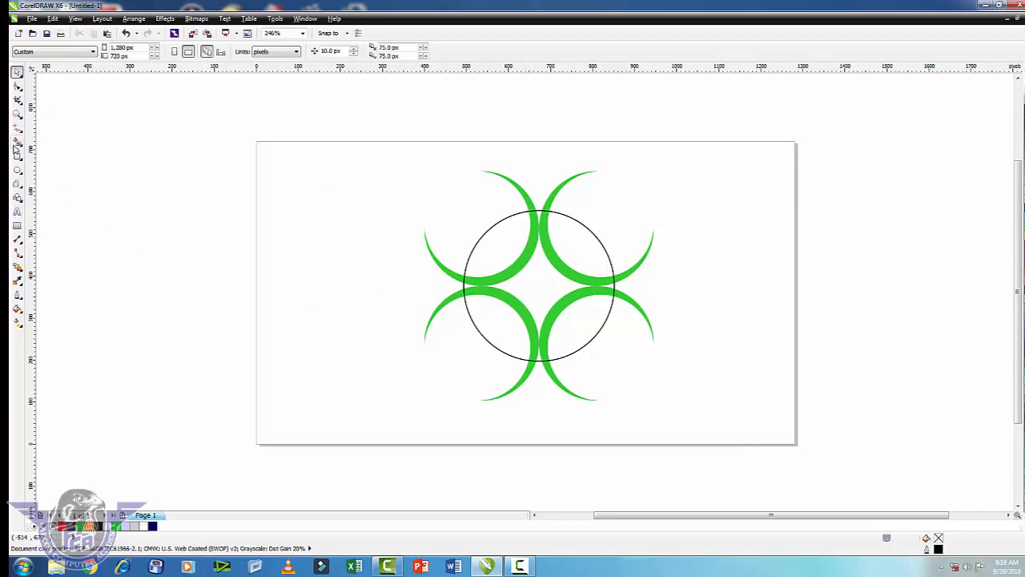
Smart-fill the four outer segments inside the circle and the central star shape with a darker green.
left_click(17, 145)
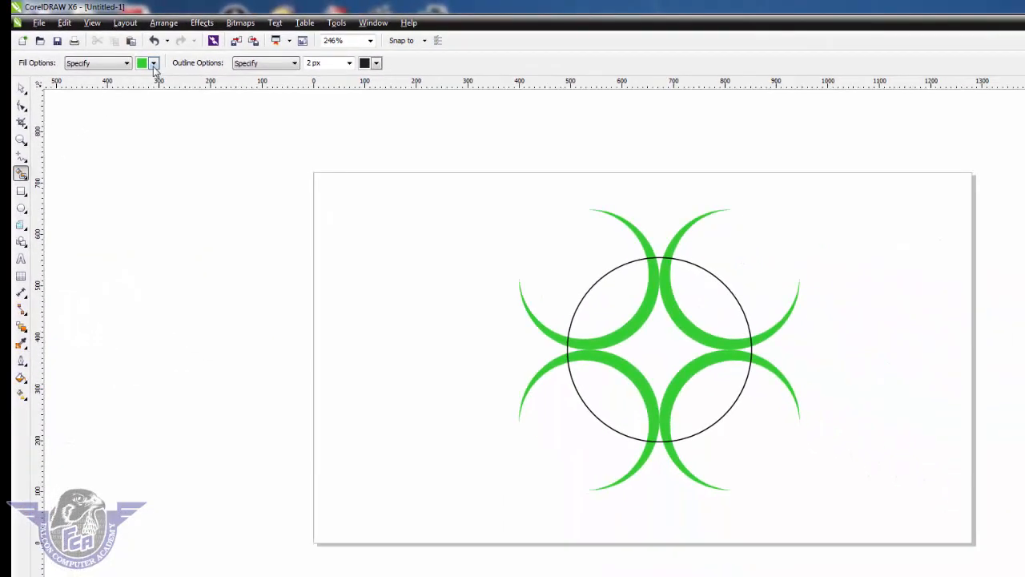
left_click(267, 109)
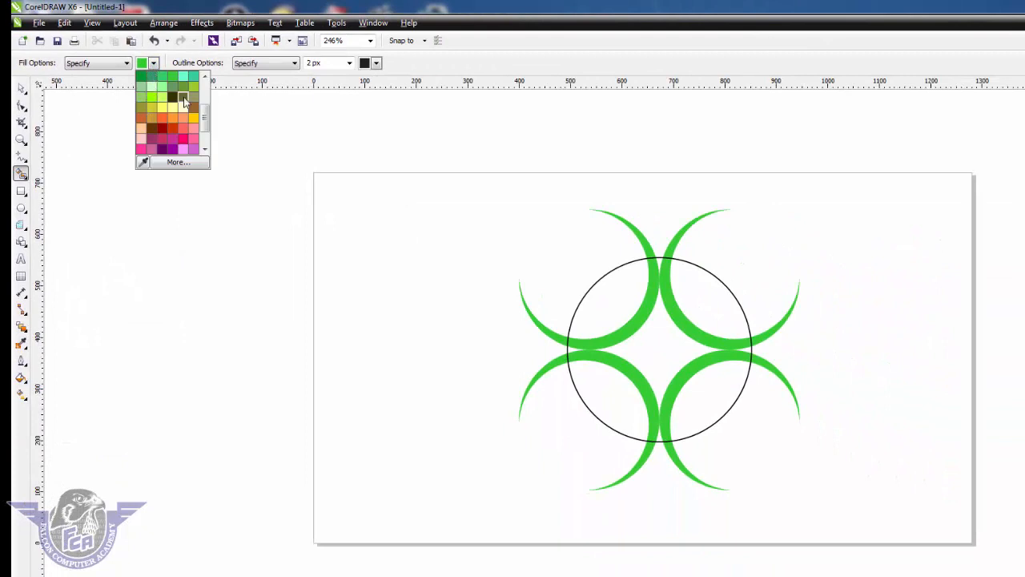
left_click(143, 77)
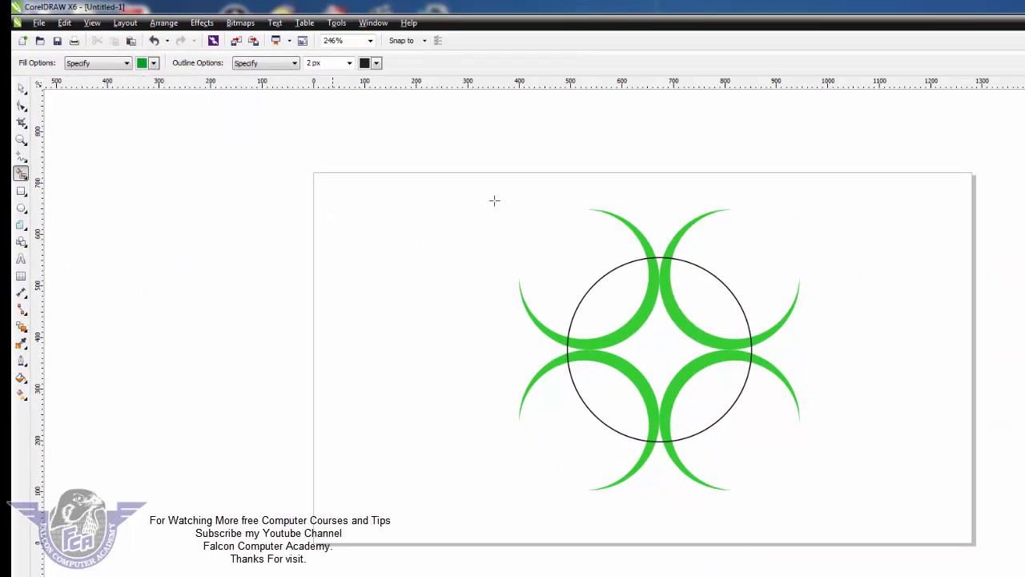
left_click(618, 297)
left_click(707, 303)
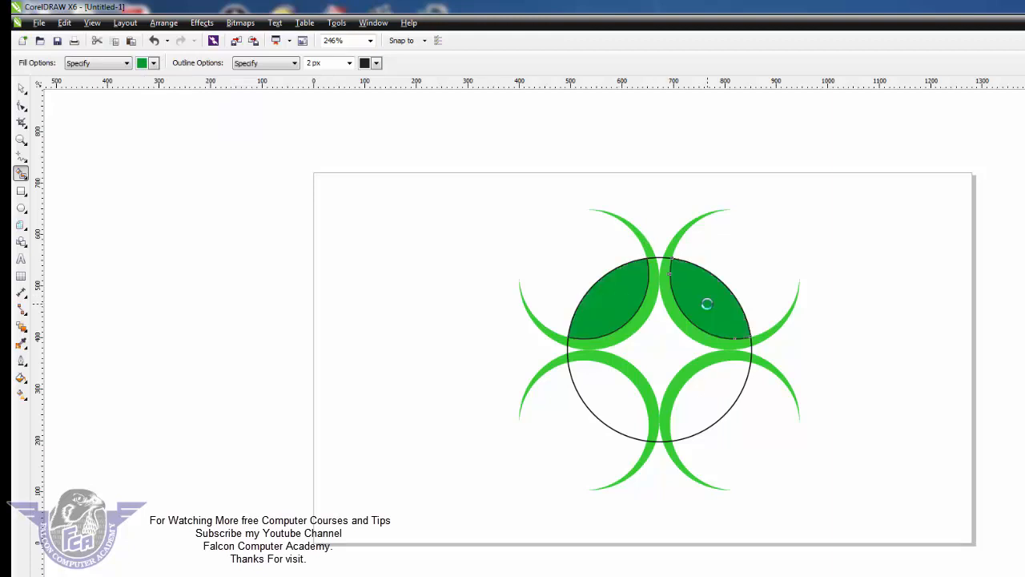
left_click(710, 379)
left_click(614, 393)
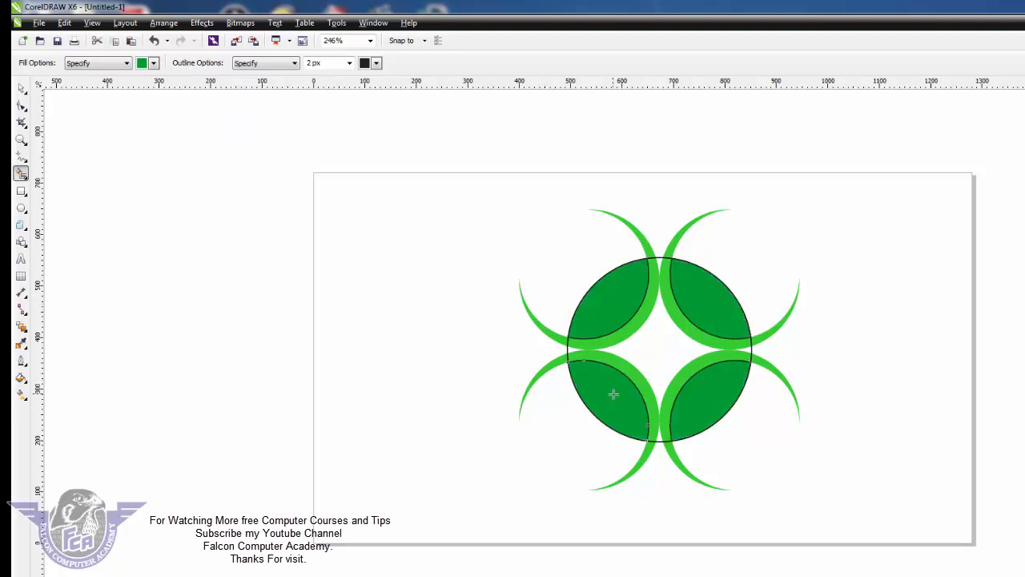
left_click(661, 351)
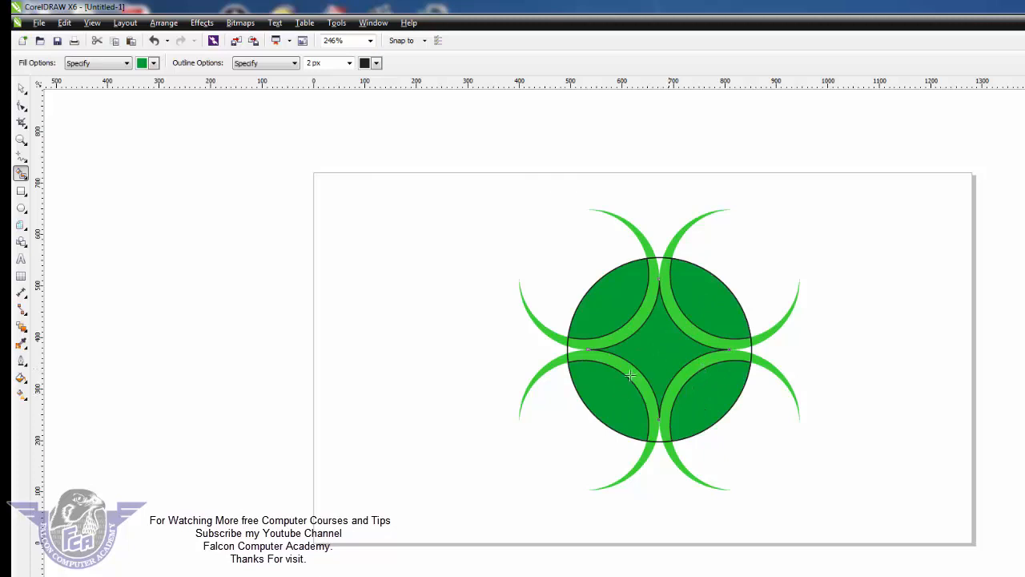
Delete the light green crescent group and move the unfilled outline circle away from the dark green pieces.
key("space")
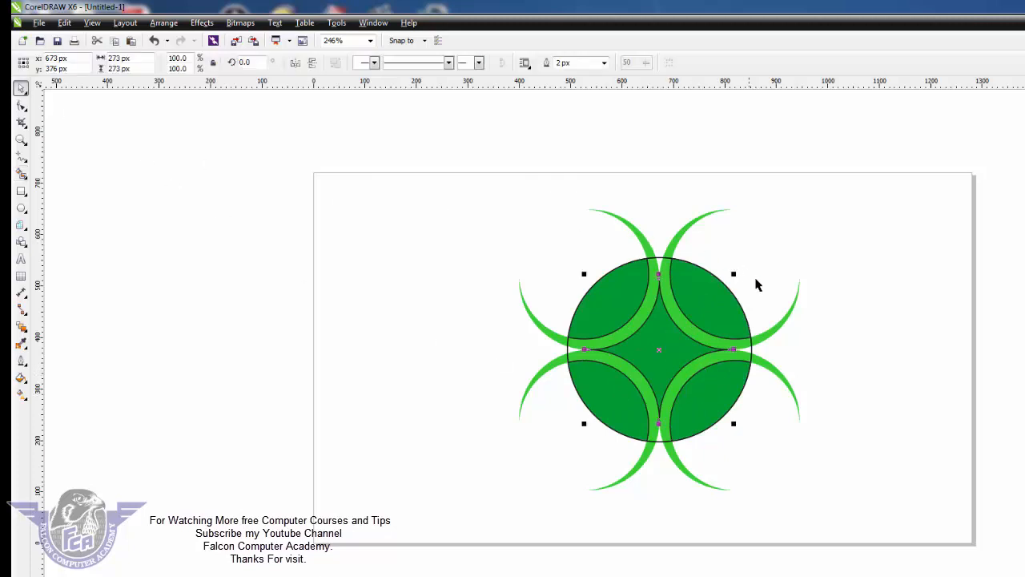
left_click(779, 327)
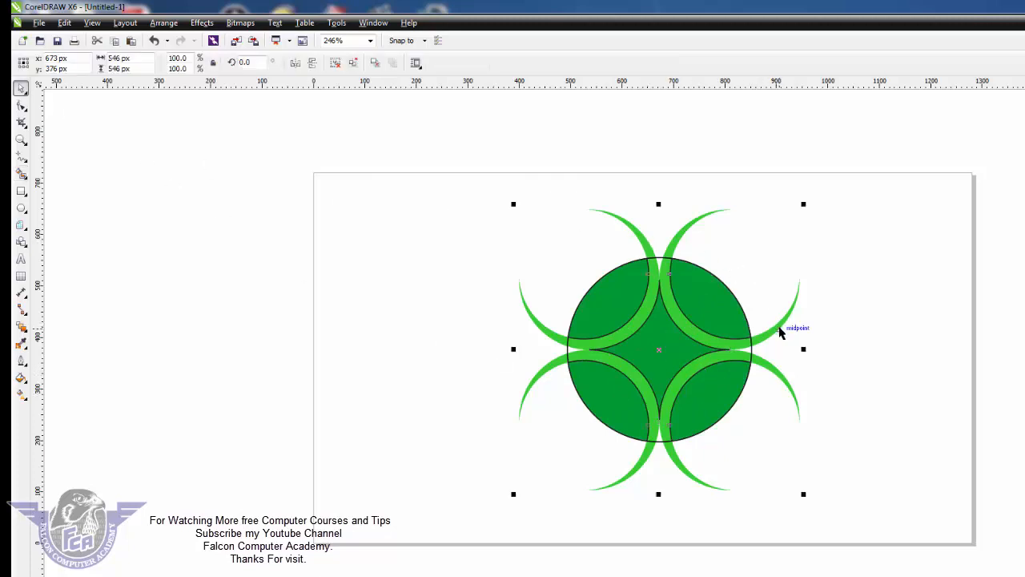
key("Delete")
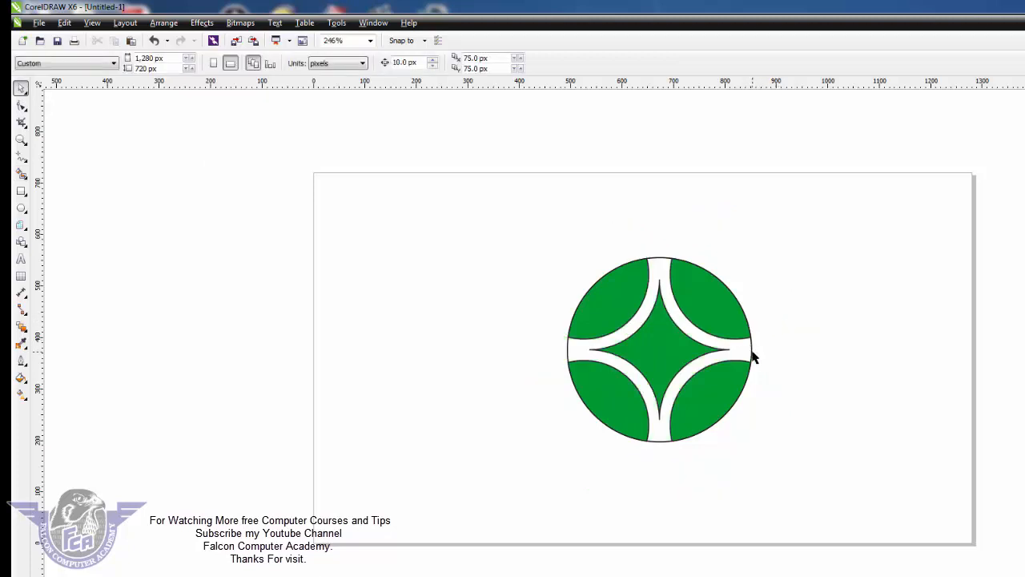
left_click_drag(753, 355, 537, 328)
left_click(564, 267)
Remove the outlines from all five dark green logo pieces and recolour them with a lighter green.
left_click_drag(540, 235, 756, 437)
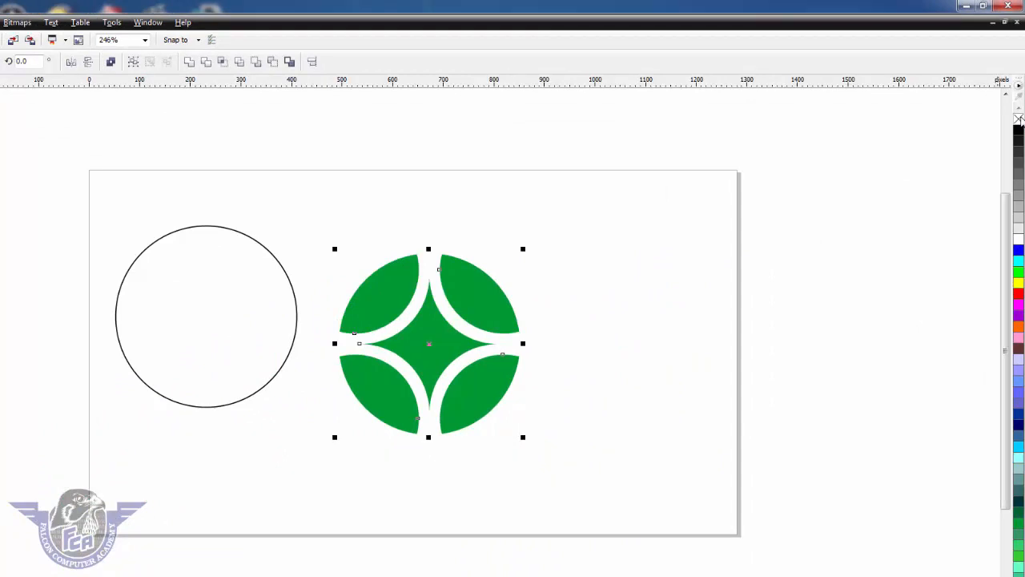
left_click(1018, 543)
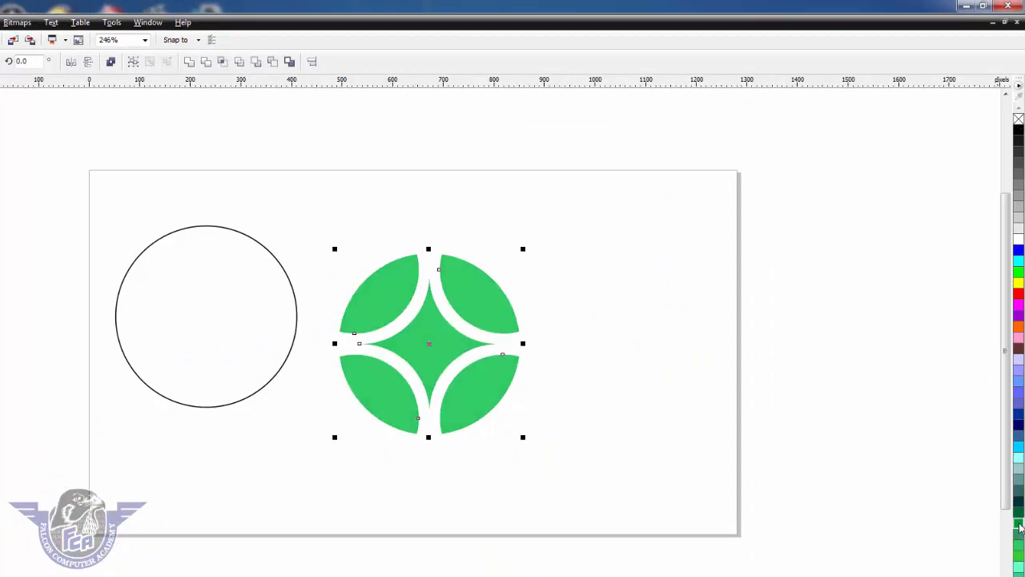
Try different greens on all five logo pieces and settle on Spring Green (#33CC33).
left_click(1019, 532)
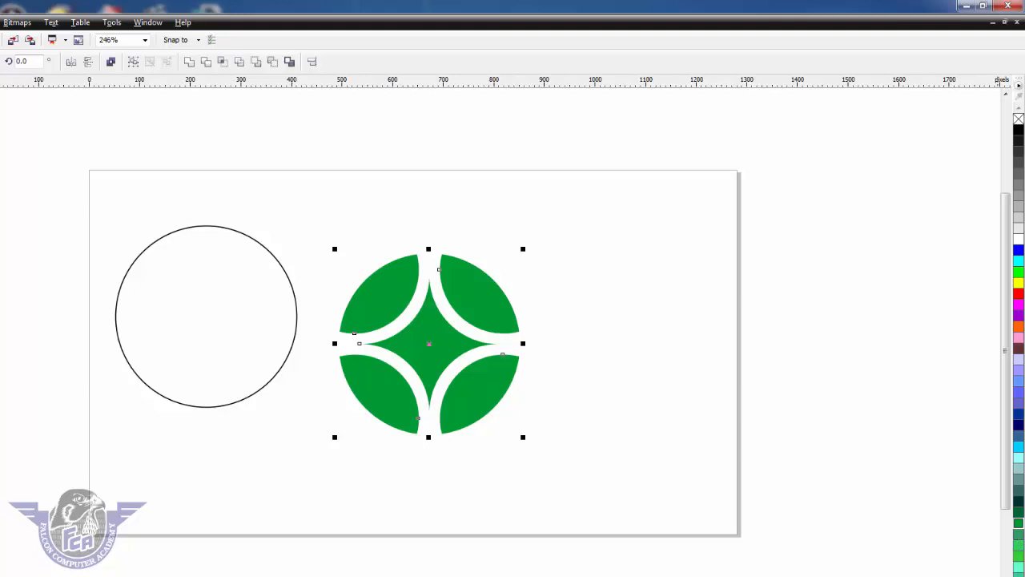
left_click(1019, 574)
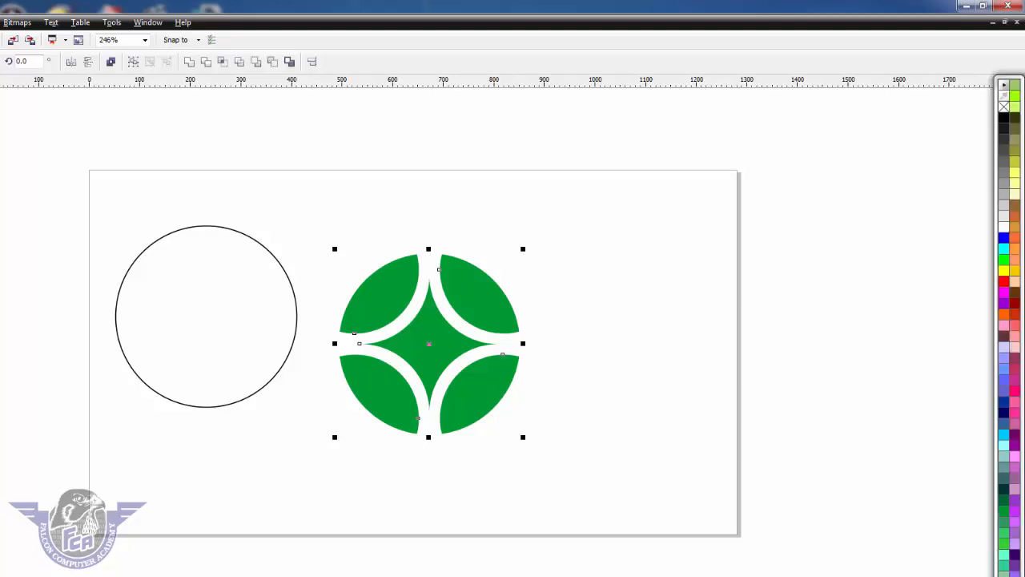
left_click(1004, 575)
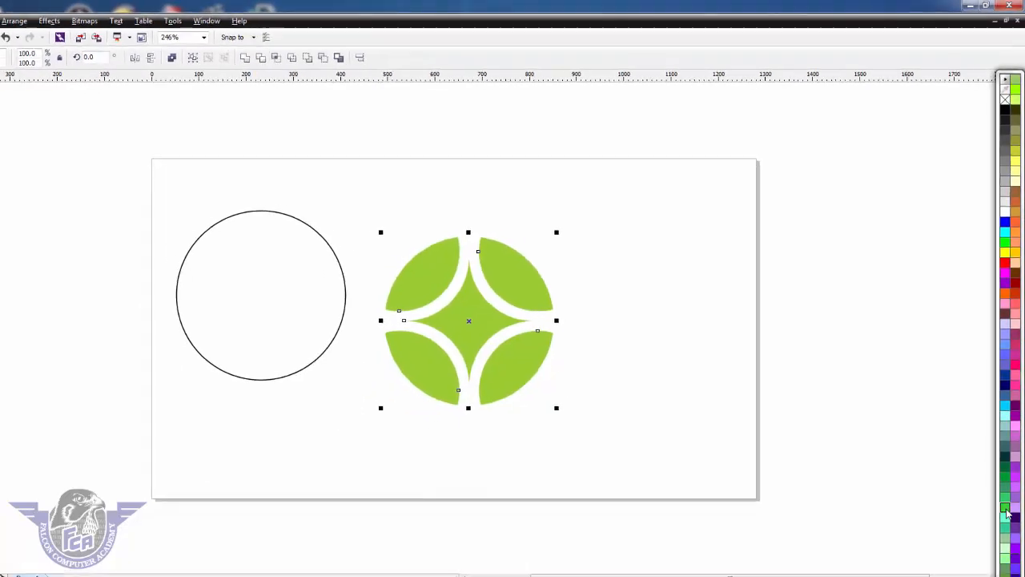
left_click(1005, 543)
left_click(670, 394)
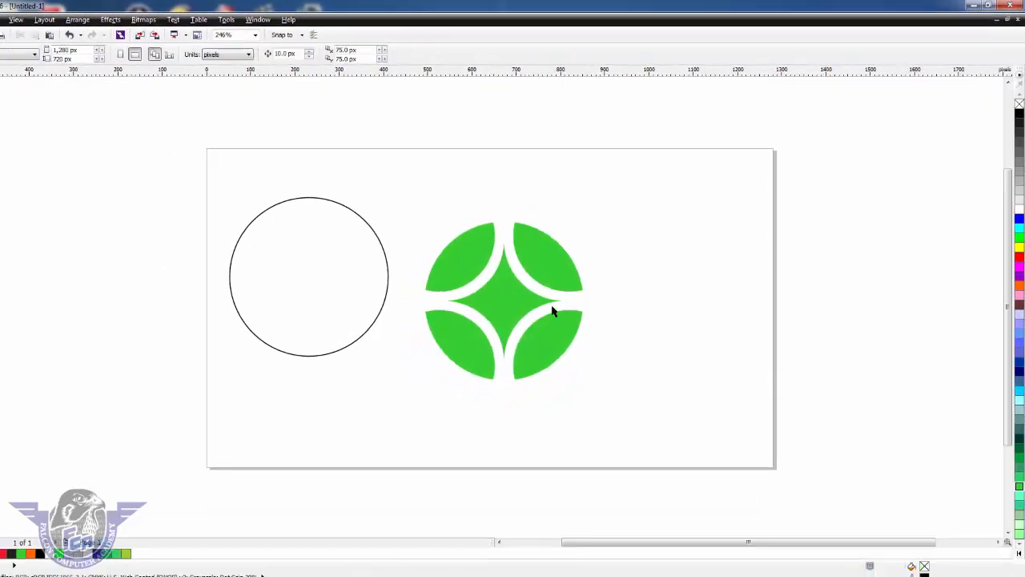
Apply a linear gradient at about 312° to the upper-left segment, from green at its outer edge to black beside the star.
key("F2")
left_click_drag(392, 202, 605, 407)
left_click(512, 313)
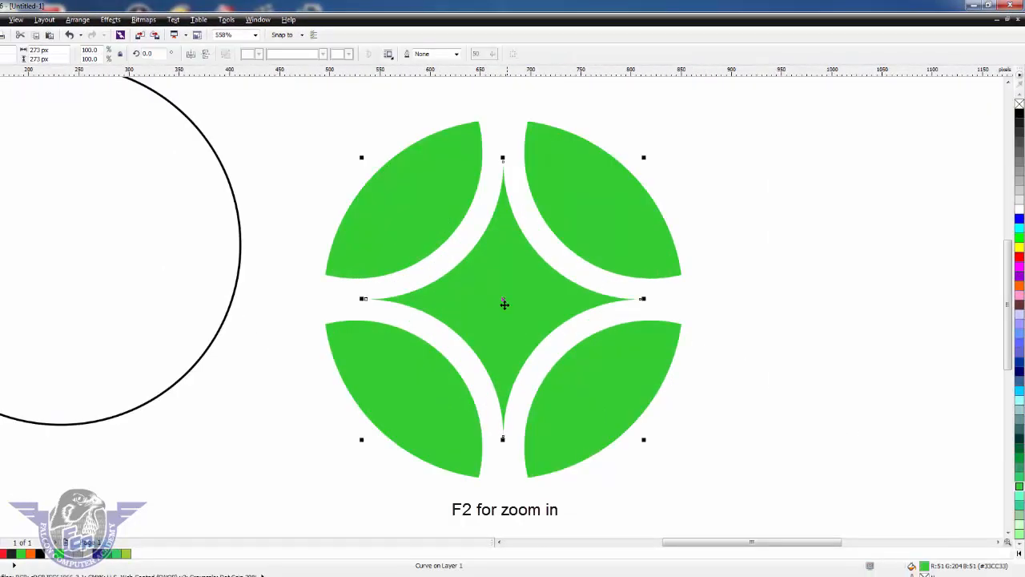
left_click(417, 234)
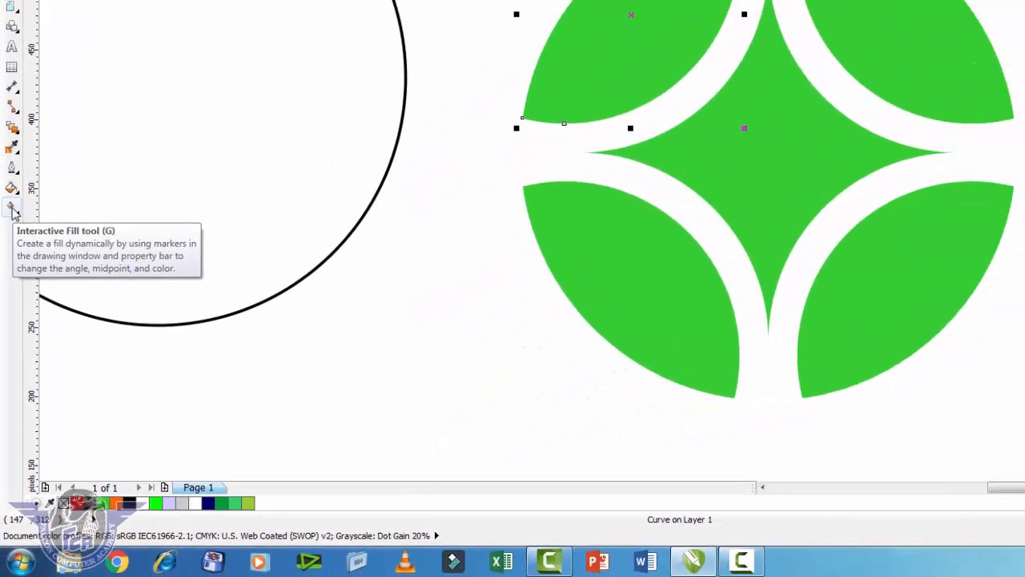
left_click(13, 161)
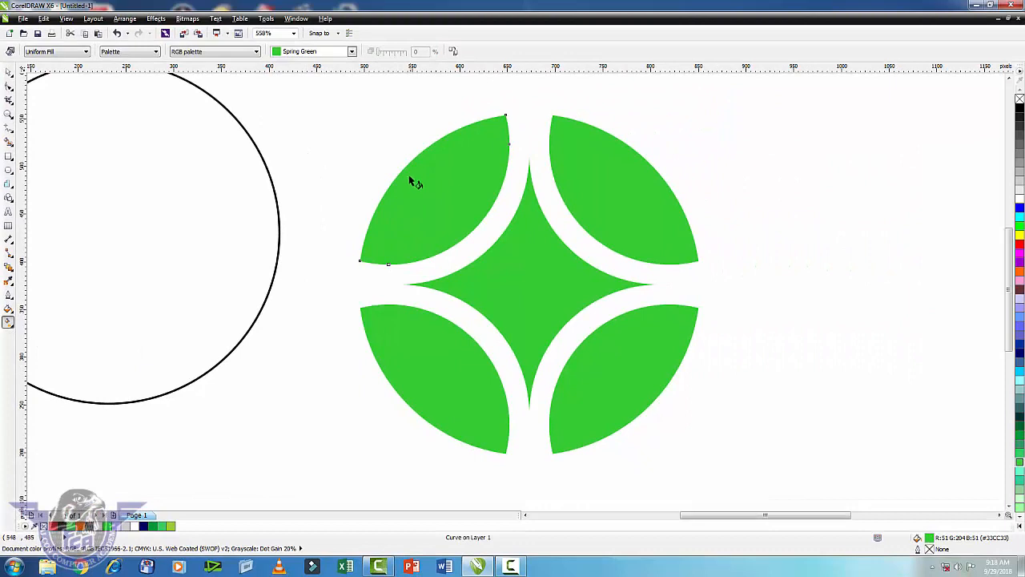
left_click_drag(403, 168, 461, 231)
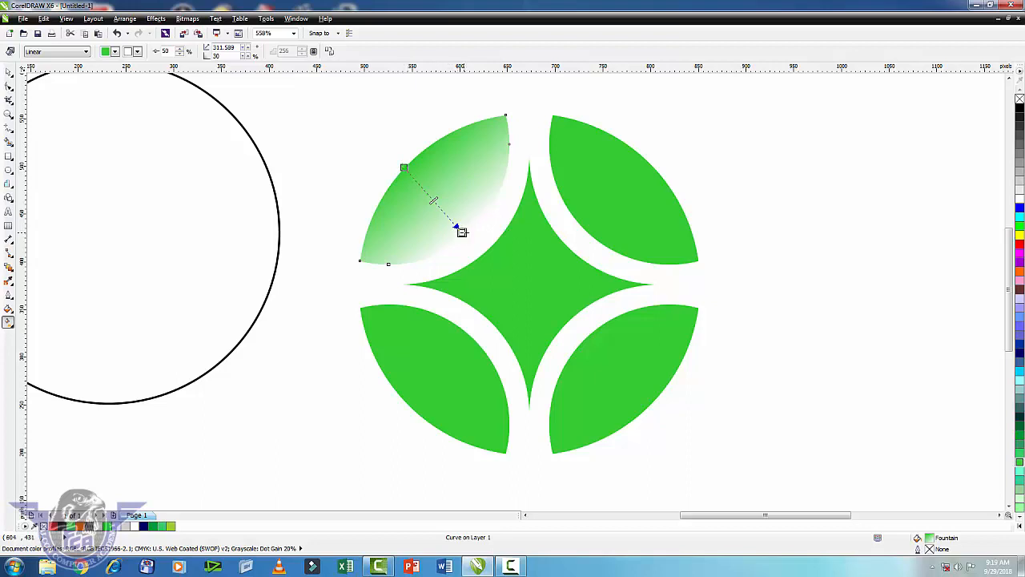
left_click(1019, 526)
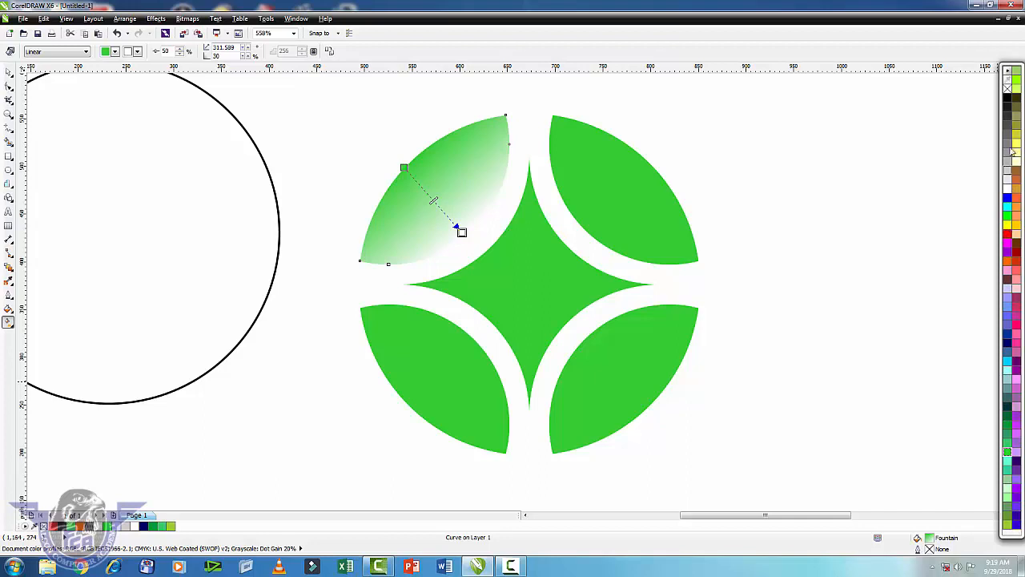
left_click(1009, 96)
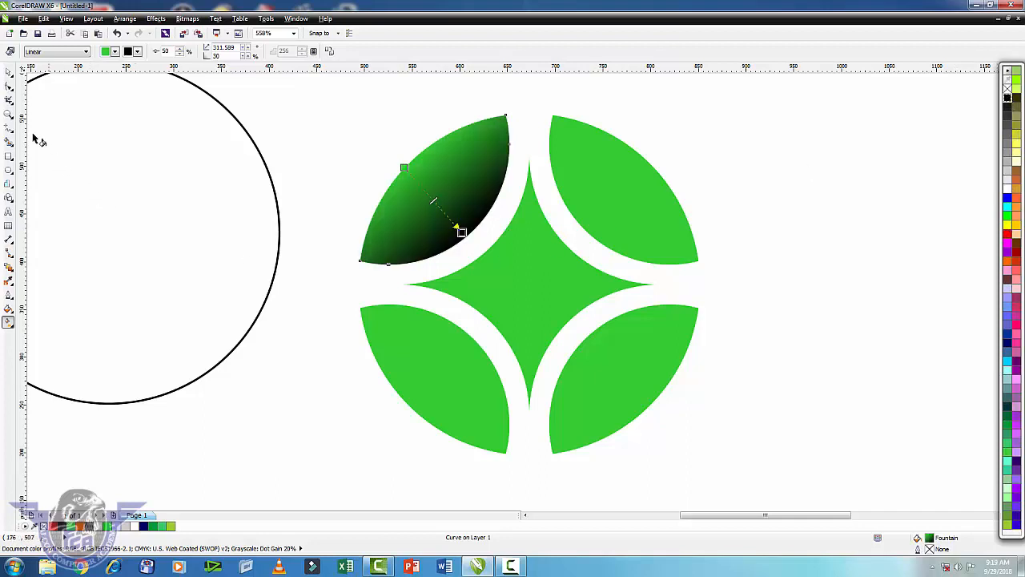
Copy all properties of the upper-left segment onto the upper-right one and redirect its gradient to about 223°, black towards the star.
left_click(9, 71)
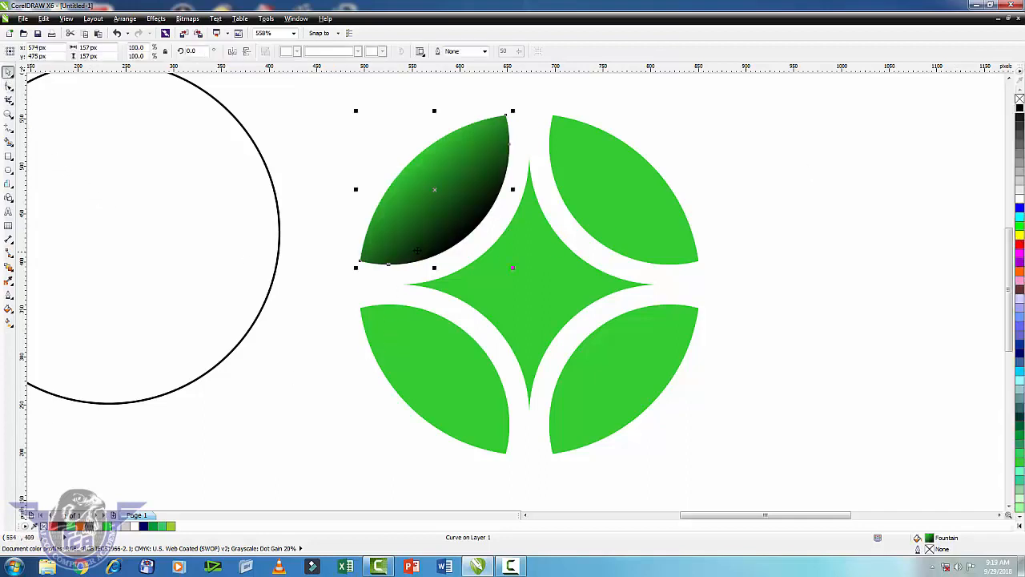
left_click_drag(430, 196, 585, 181)
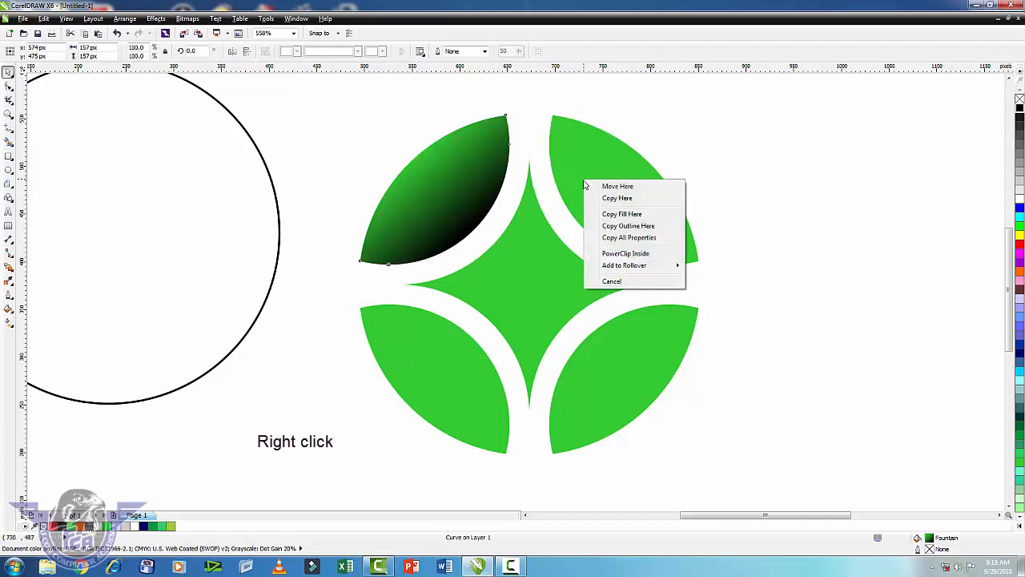
left_click(631, 237)
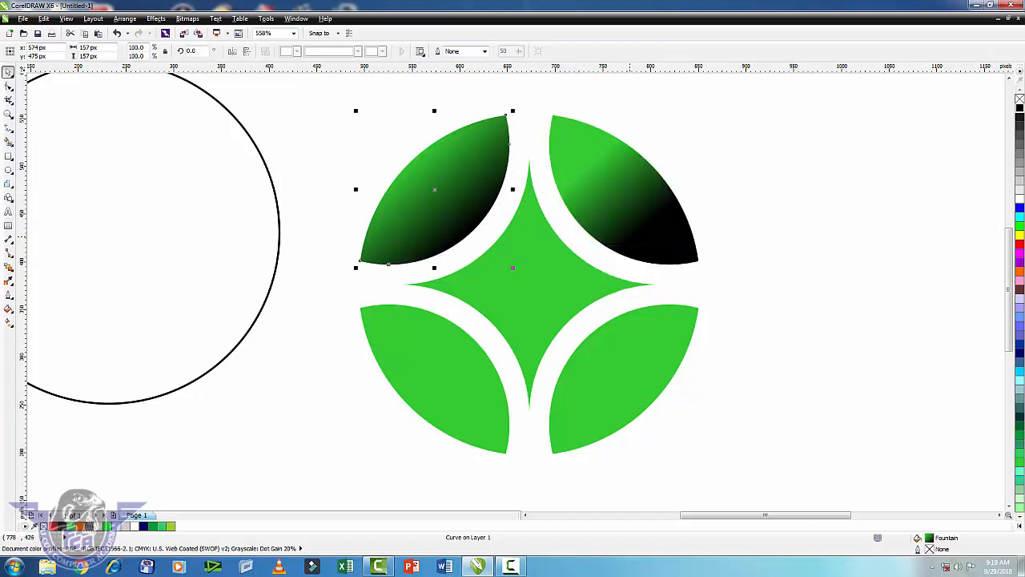
left_click(630, 237)
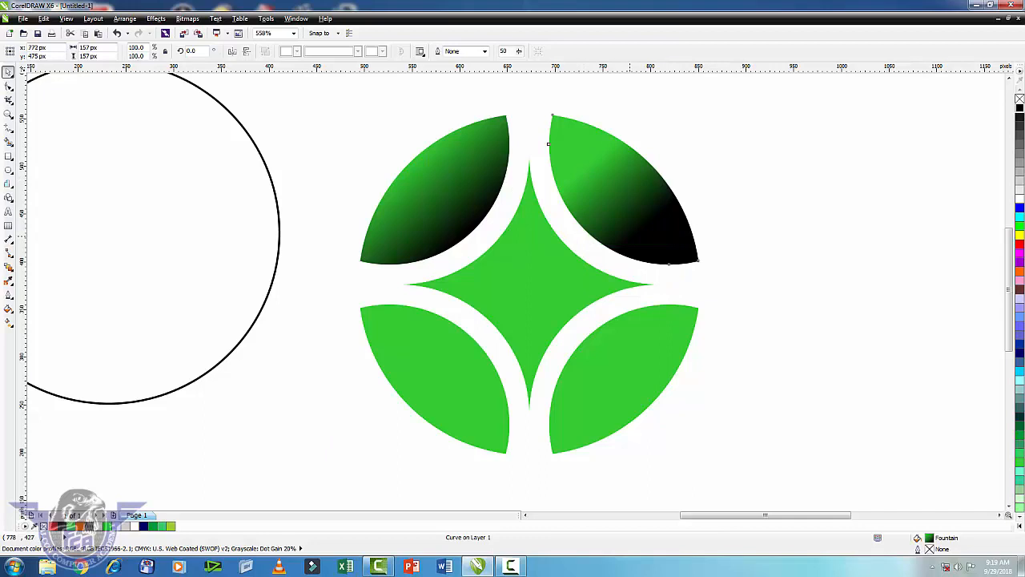
left_click(9, 322)
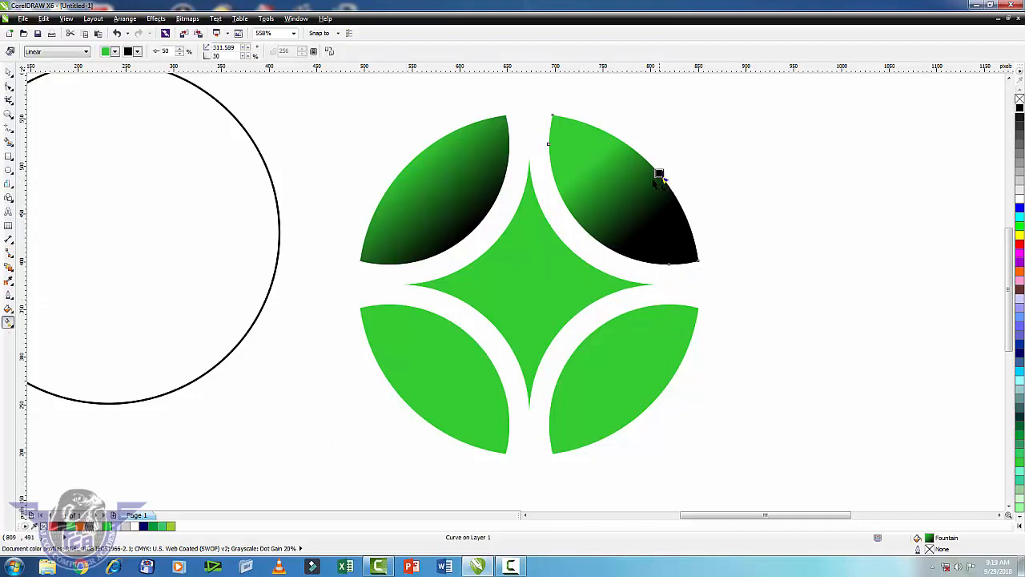
left_click_drag(659, 173, 600, 230)
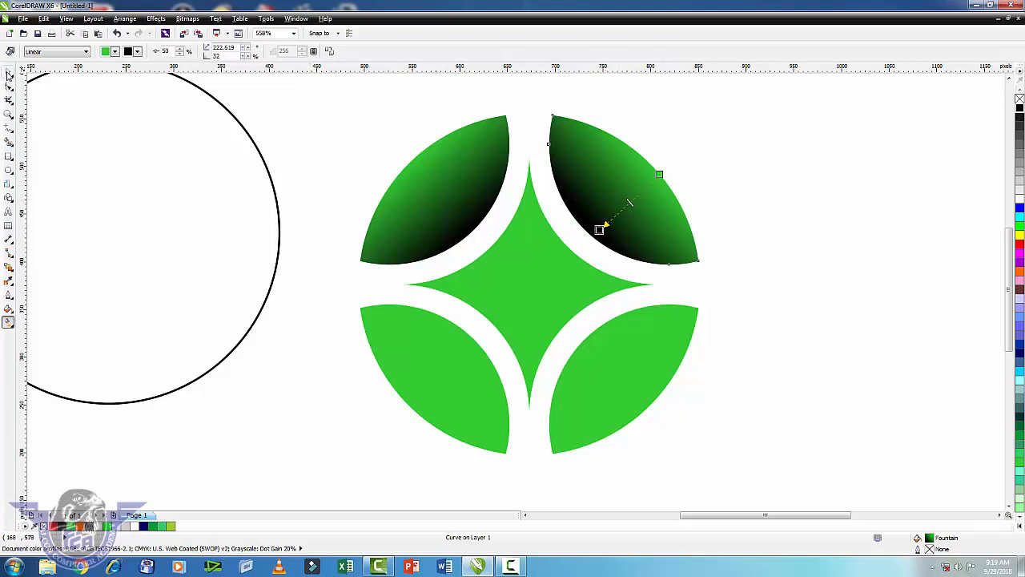
Copy all properties of the upper-right segment onto the lower-right one and reposition its gradient to about 141°, black towards the star.
left_click(8, 72)
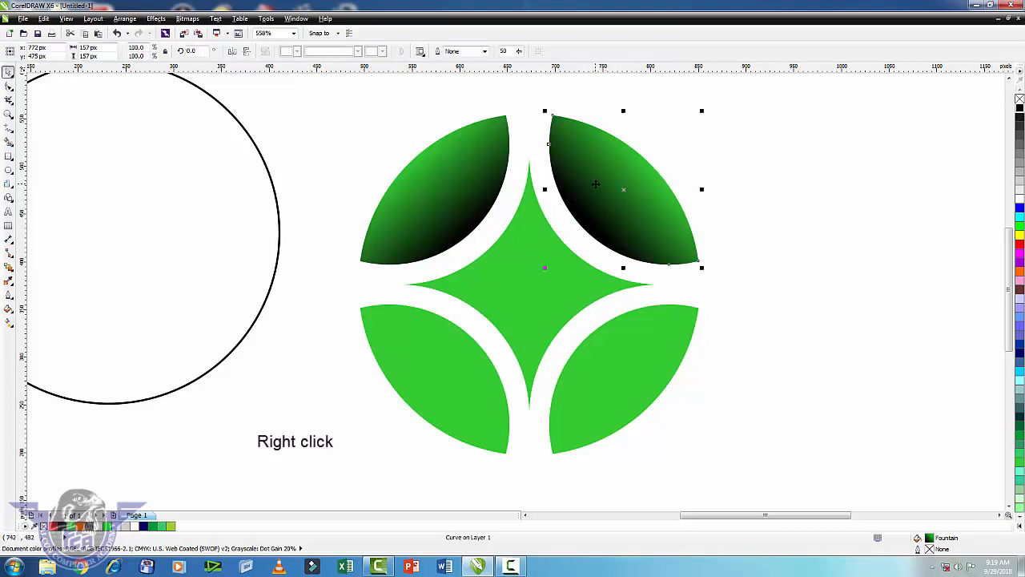
left_click_drag(595, 185, 600, 353)
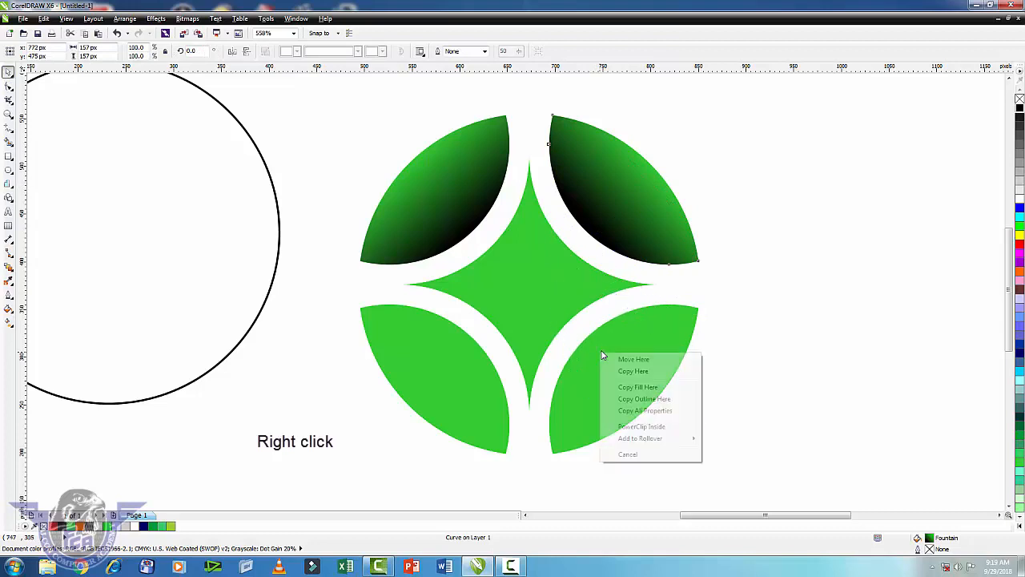
left_click(663, 413)
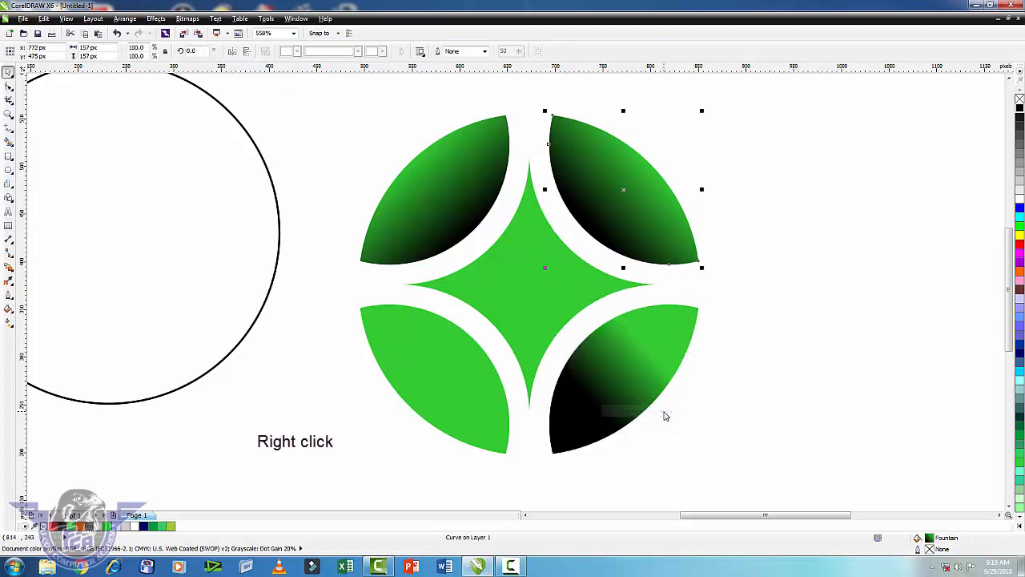
left_click(628, 372)
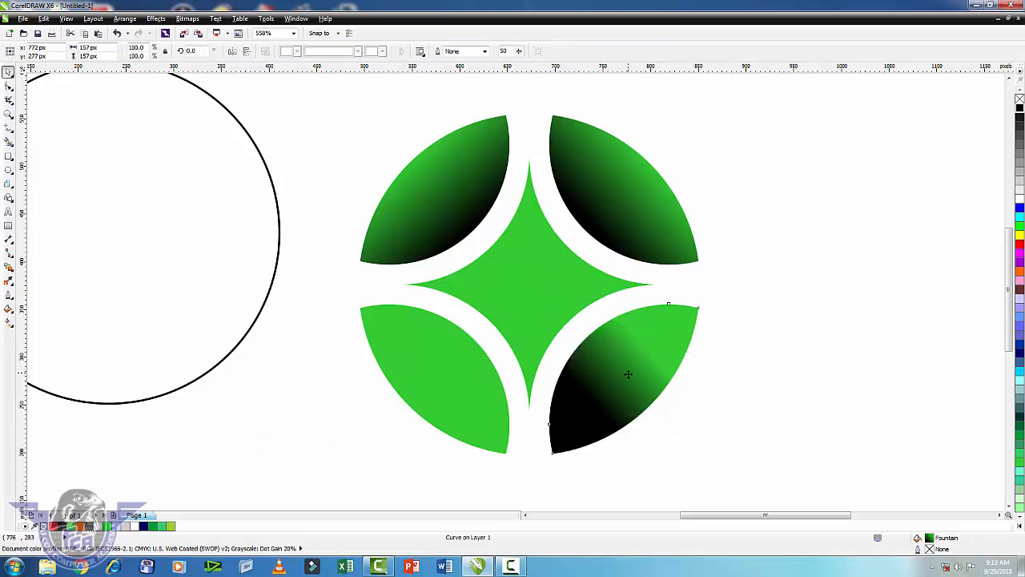
left_click(9, 323)
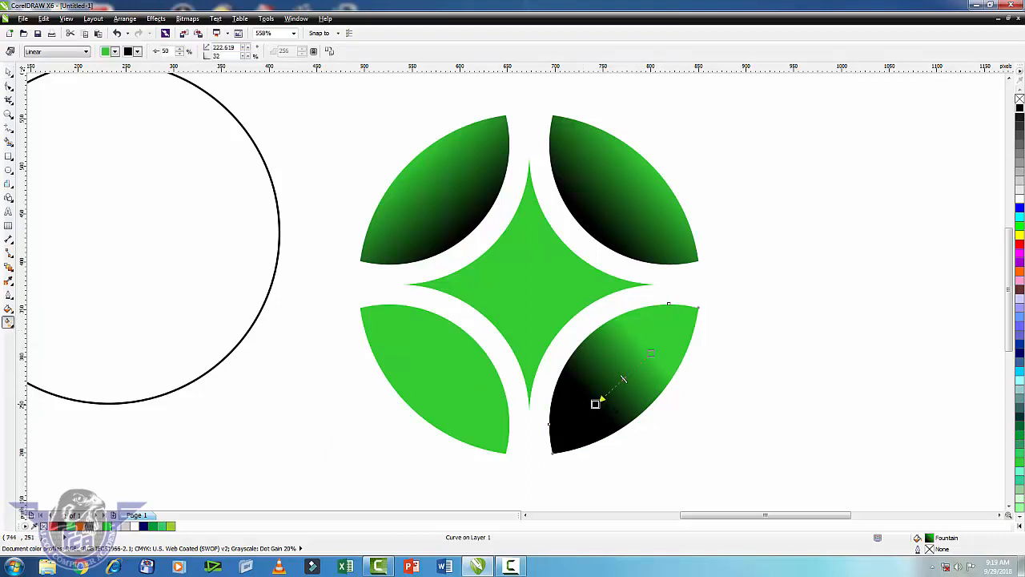
left_click_drag(595, 403, 572, 332)
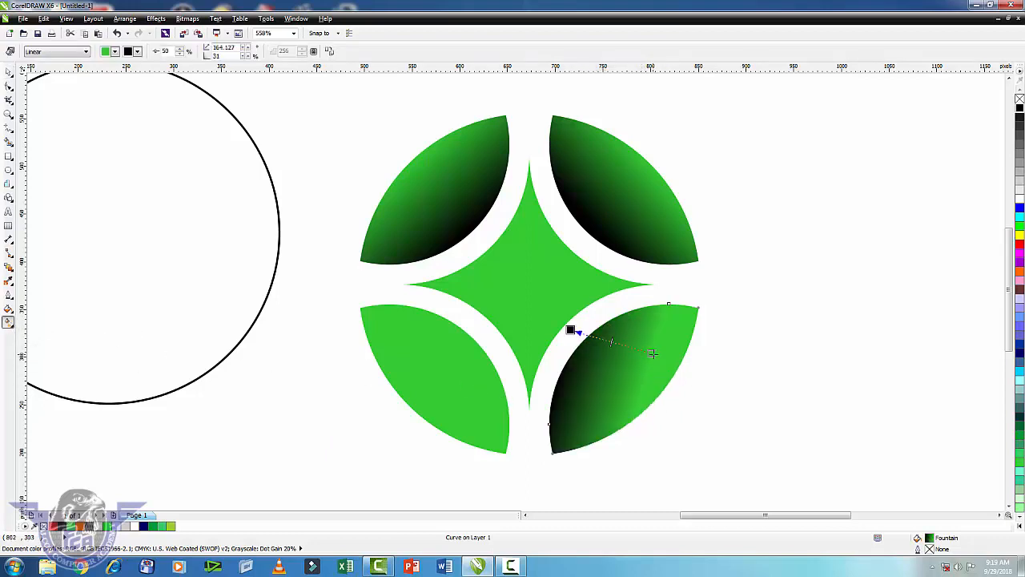
left_click_drag(650, 353, 649, 405)
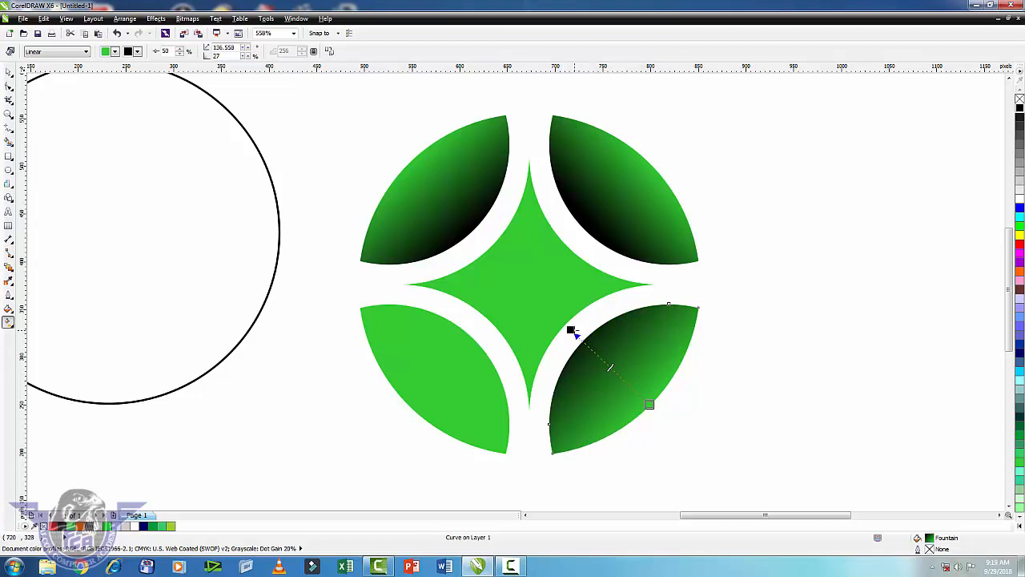
left_click_drag(573, 333, 449, 361)
Try to reuse the lower-right segment's gradient on the lower-left segment by copying all its properties.
left_click(8, 71)
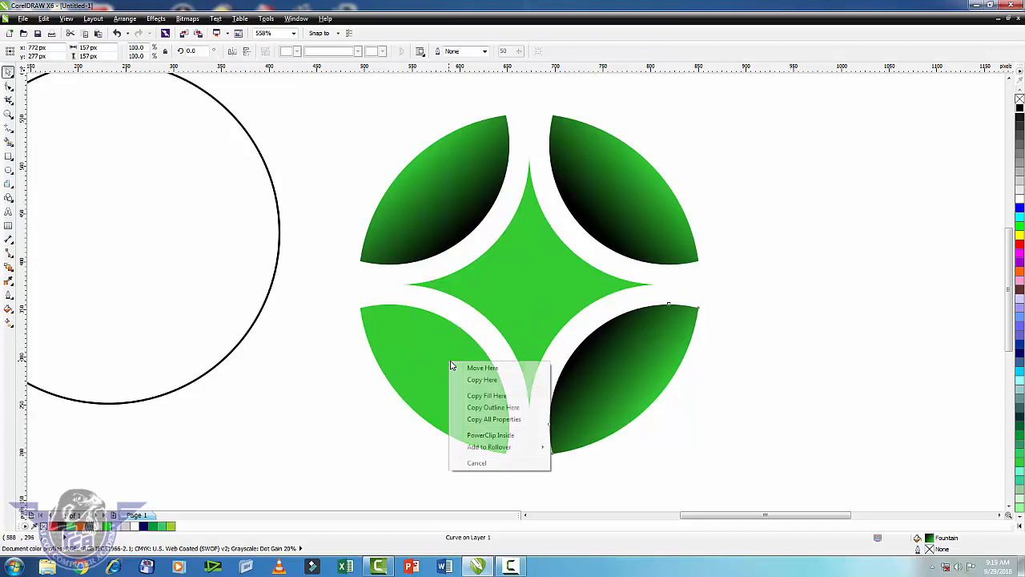
left_click(505, 419)
left_click(9, 323)
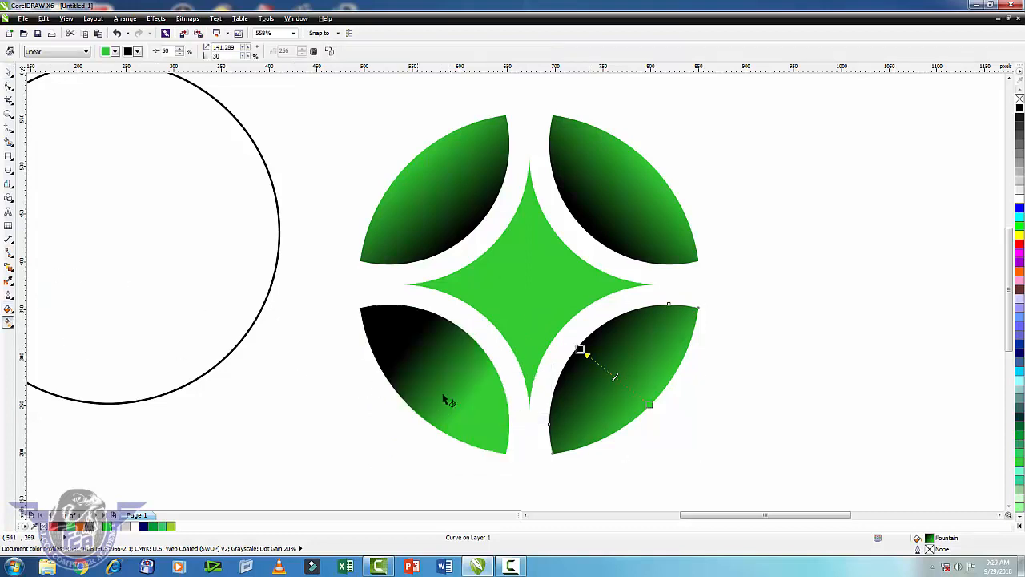
left_click_drag(408, 390, 464, 343)
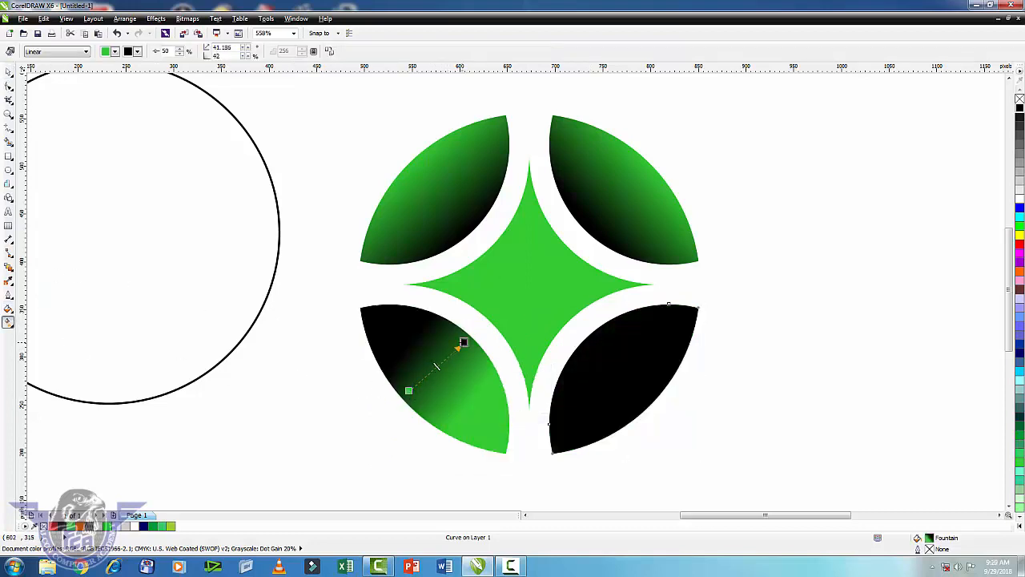
left_click(459, 385)
key("ctrl+z")
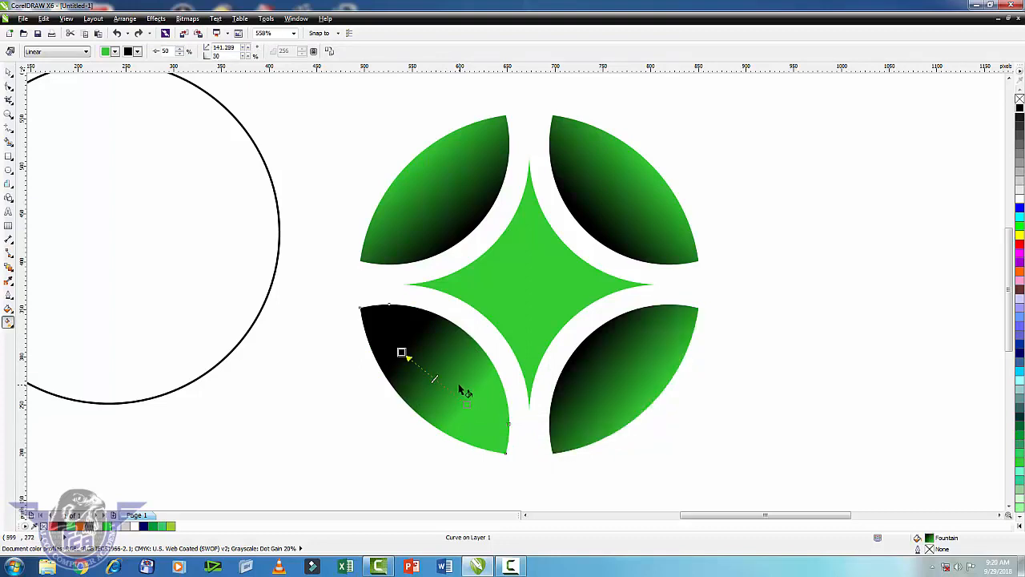
key("ctrl+z")
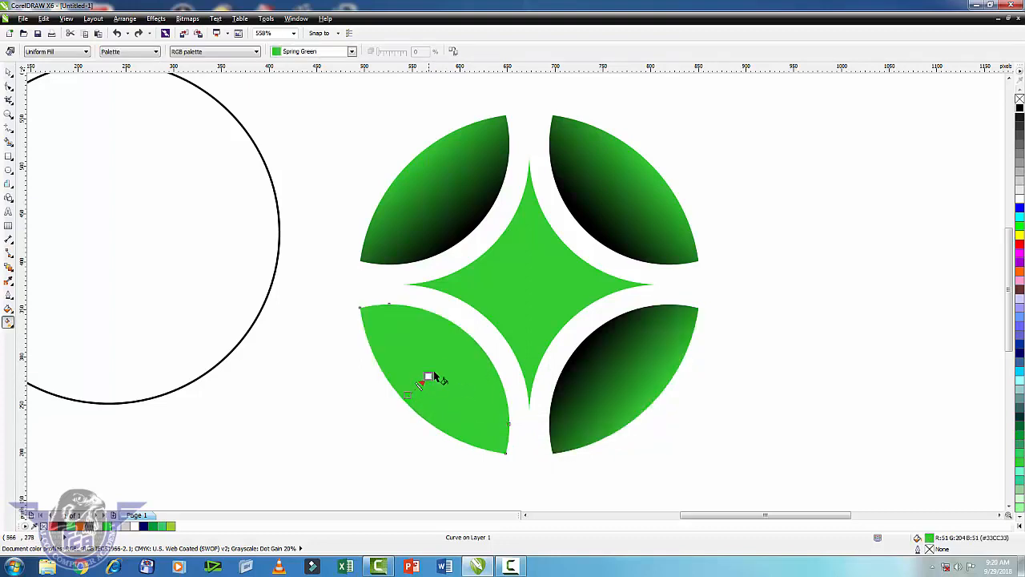
Apply a linear gradient at about 47° to the lower-left segment, from green at its outer edge to near-black beside the star.
left_click_drag(429, 376, 459, 341)
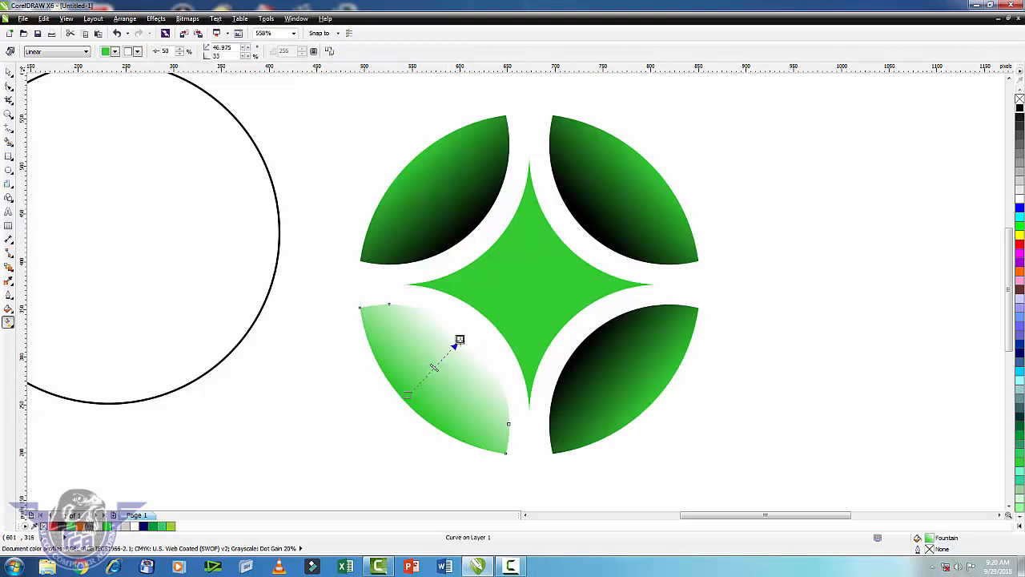
left_click(137, 51)
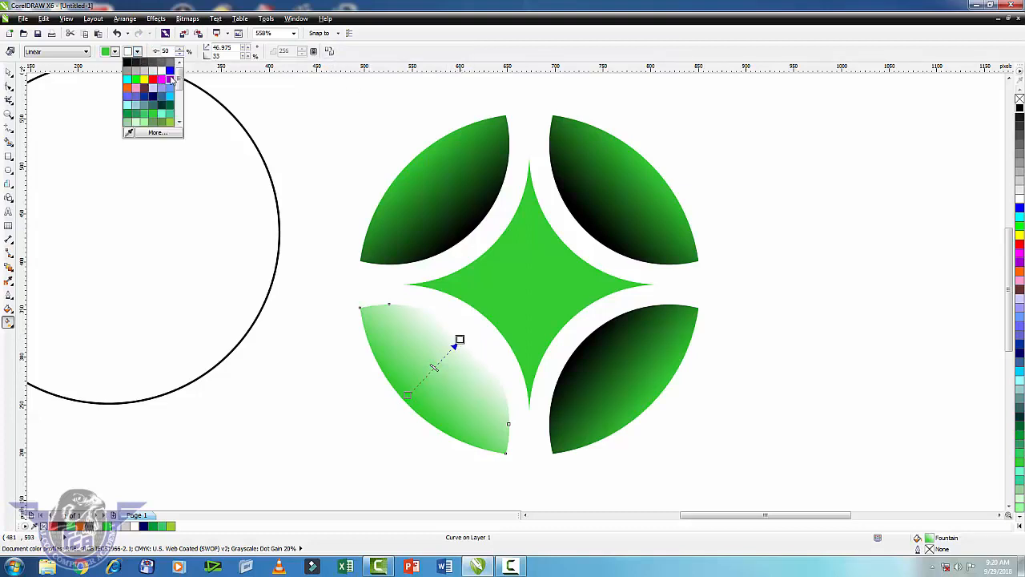
scroll(172, 80, "down", 5)
scroll(161, 84, "up", 5)
left_click(140, 68)
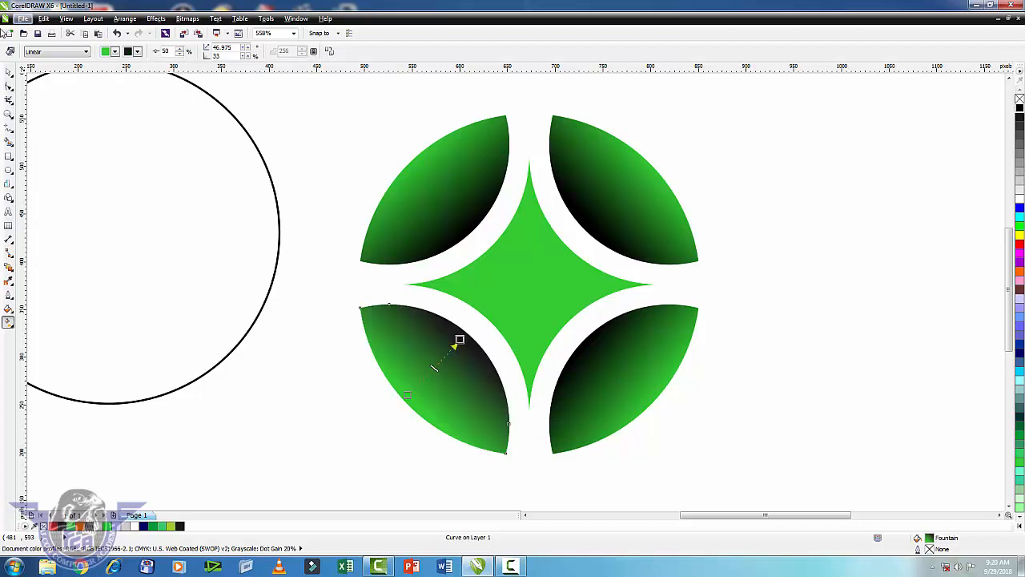
left_click(8, 70)
left_click(781, 222)
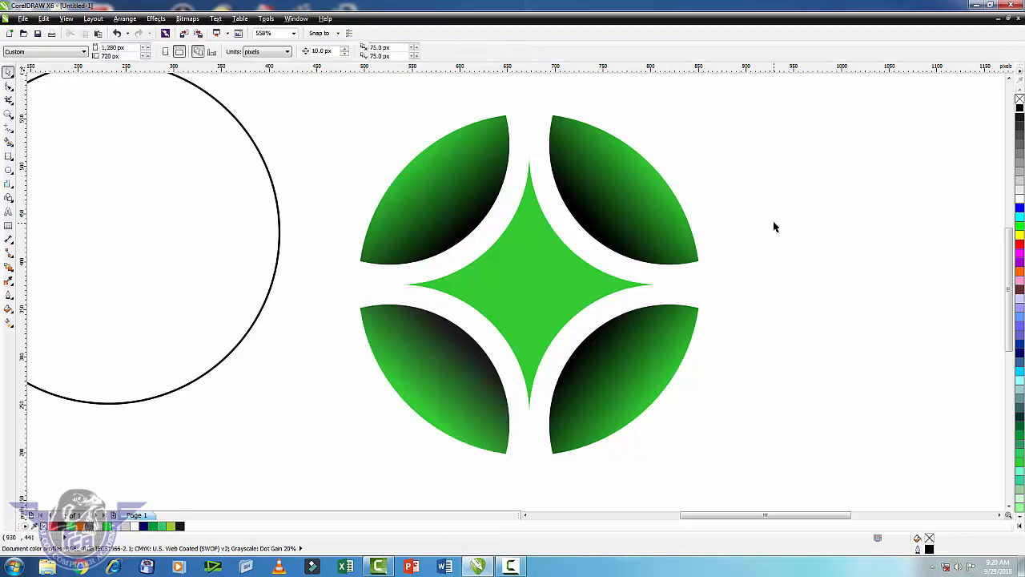
Draw a horizontal rectangle about 292 by 29 px across the middle of the star and fill it white.
scroll(774, 226, "down", 3)
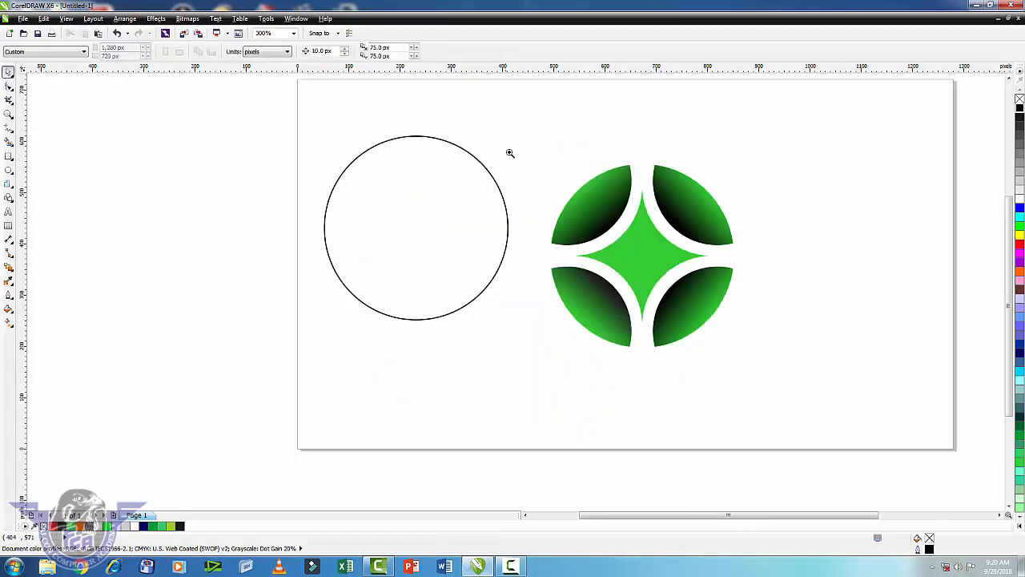
left_click_drag(522, 152, 778, 374)
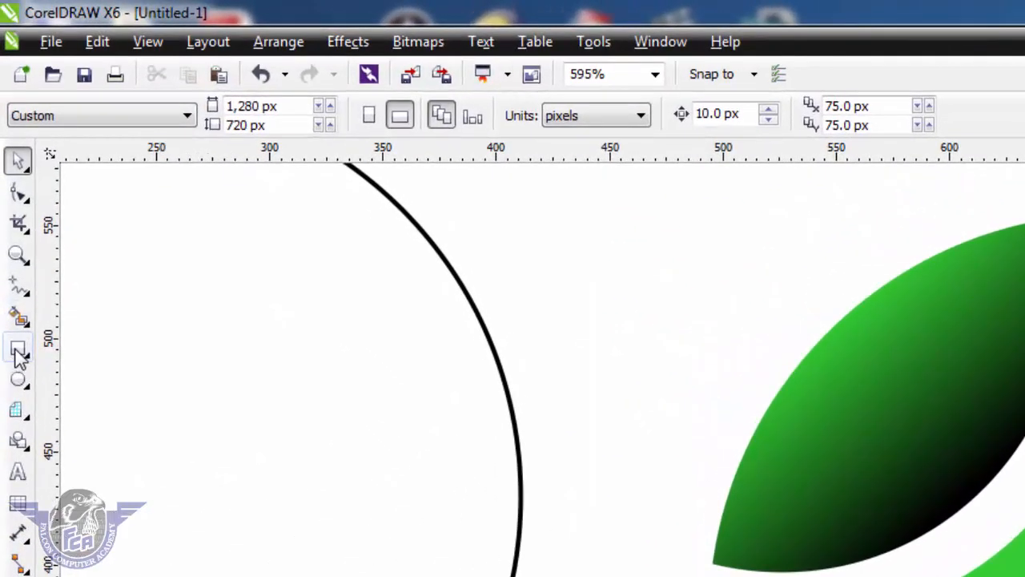
left_click(13, 233)
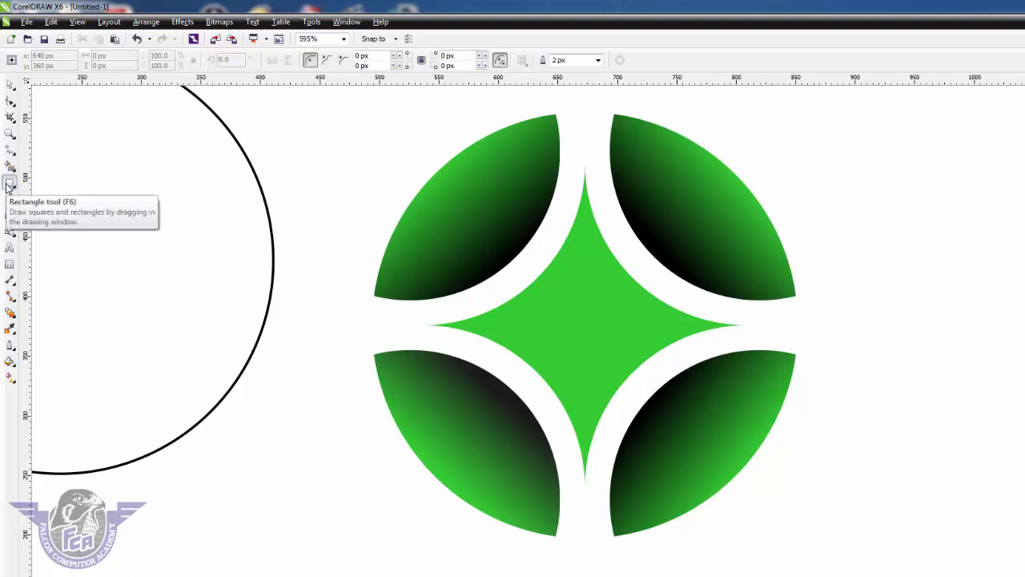
left_click_drag(411, 307, 758, 342)
left_click(10, 85)
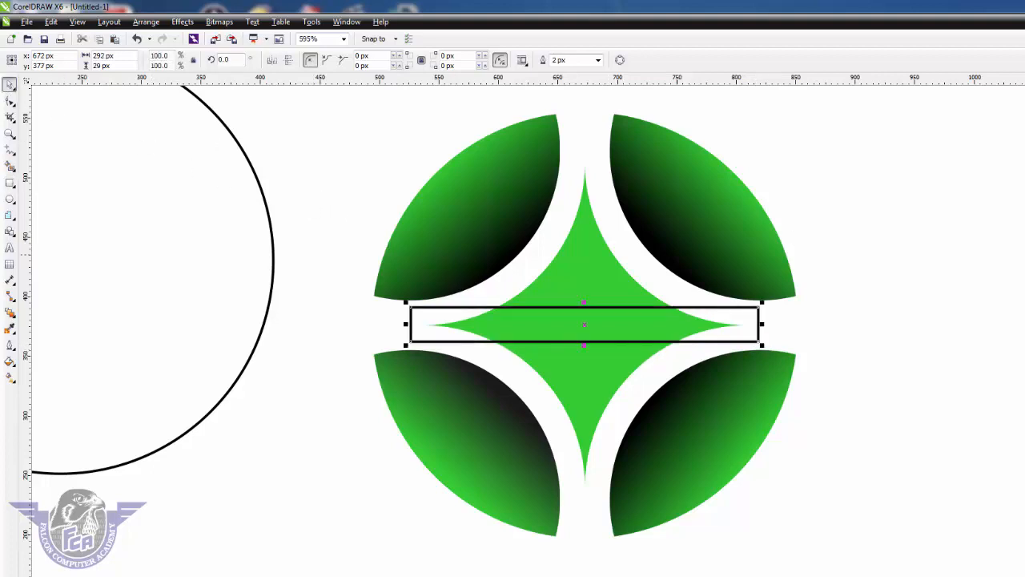
left_click(1024, 233)
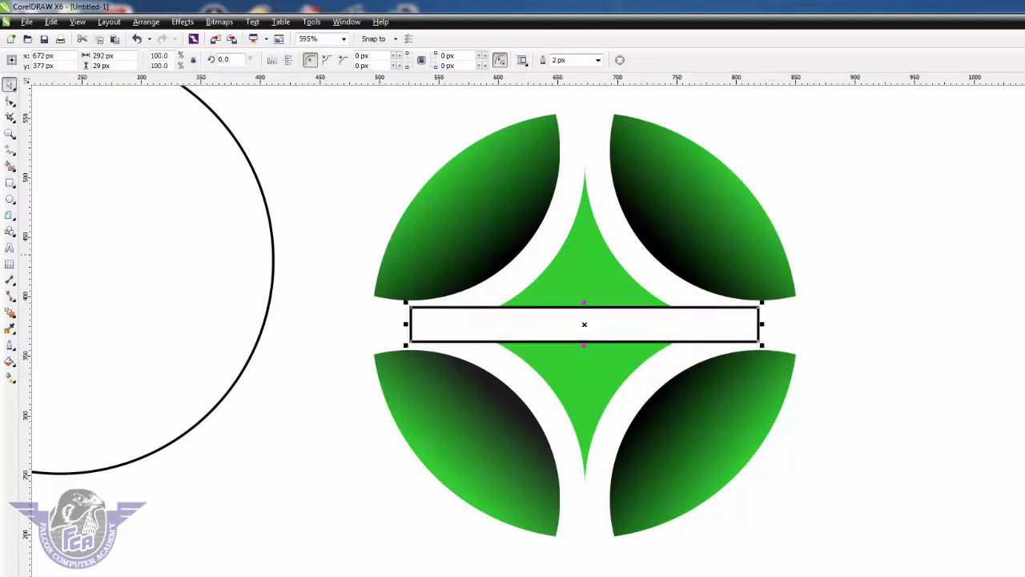
left_click(1024, 255)
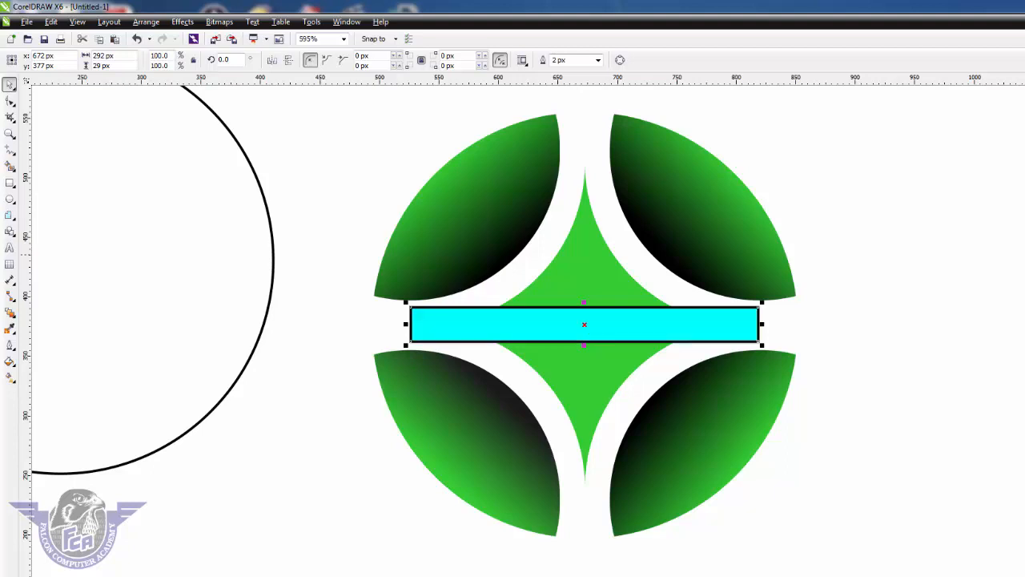
left_click(1024, 233)
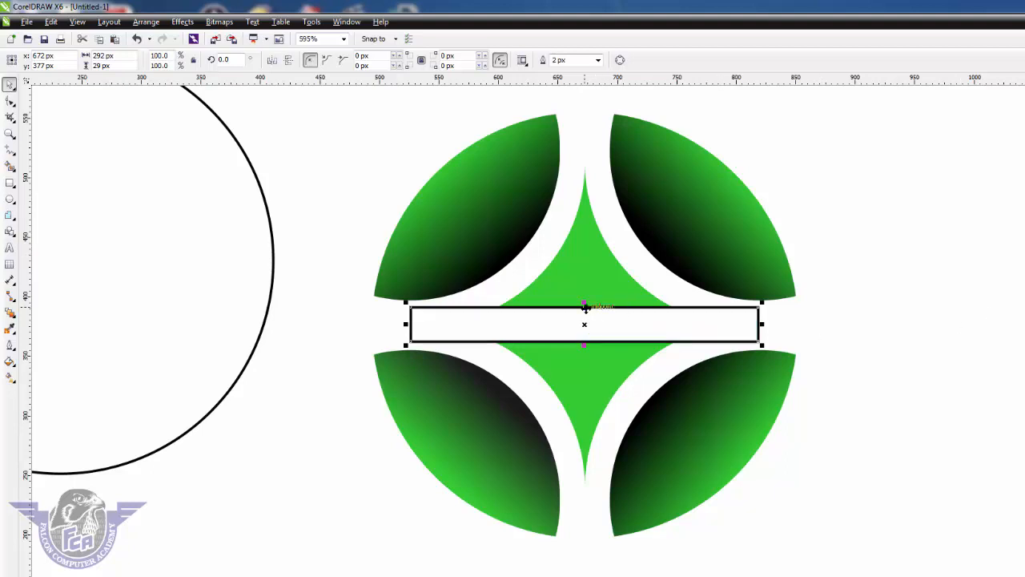
Stretch the white rectangle's upper edge upward to make it about 31 px tall.
left_click_drag(585, 303, 586, 299)
scroll(588, 315, "up", 5)
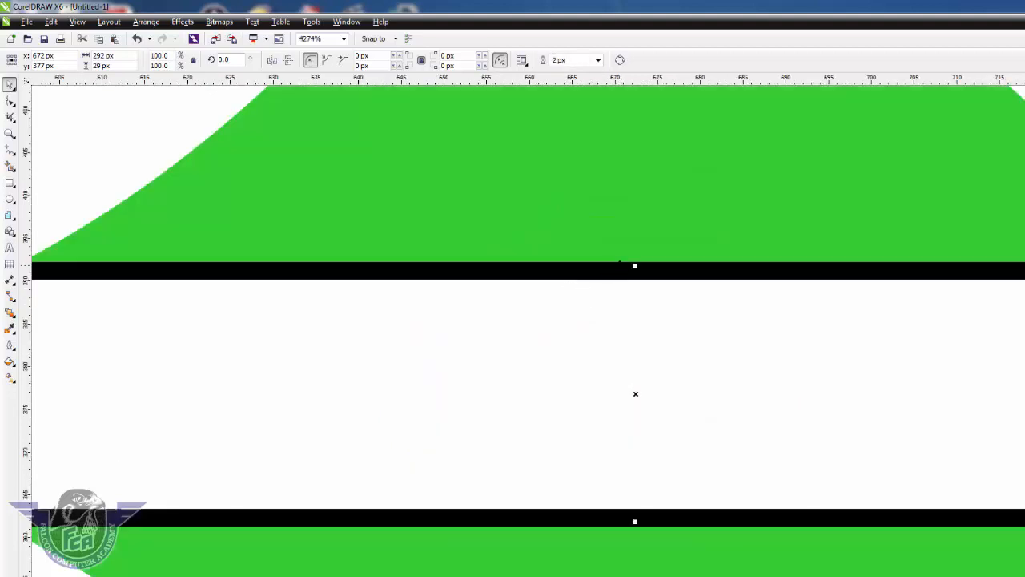
left_click_drag(633, 270, 635, 245)
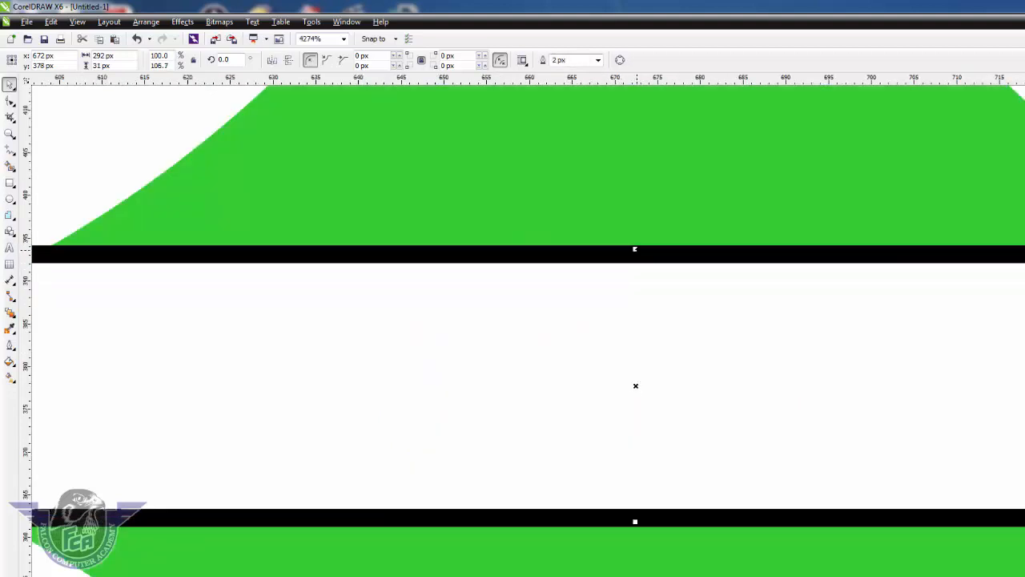
scroll(636, 259, "down", 2)
Trim the star with the white rectangle to split it horizontally, and delete the rectangle.
key("shift")
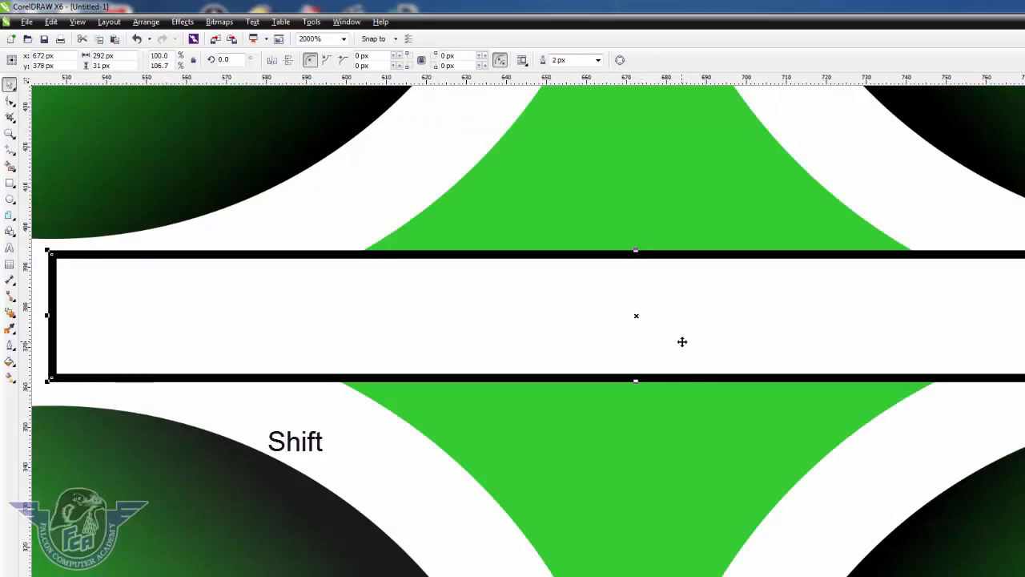
scroll(681, 342, "down", 3)
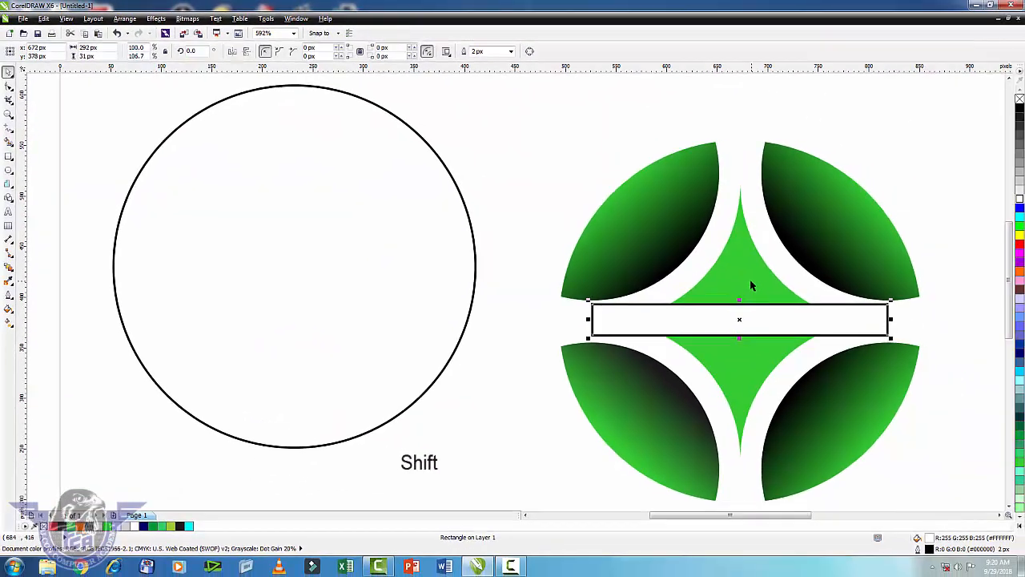
left_click(749, 281, "shift")
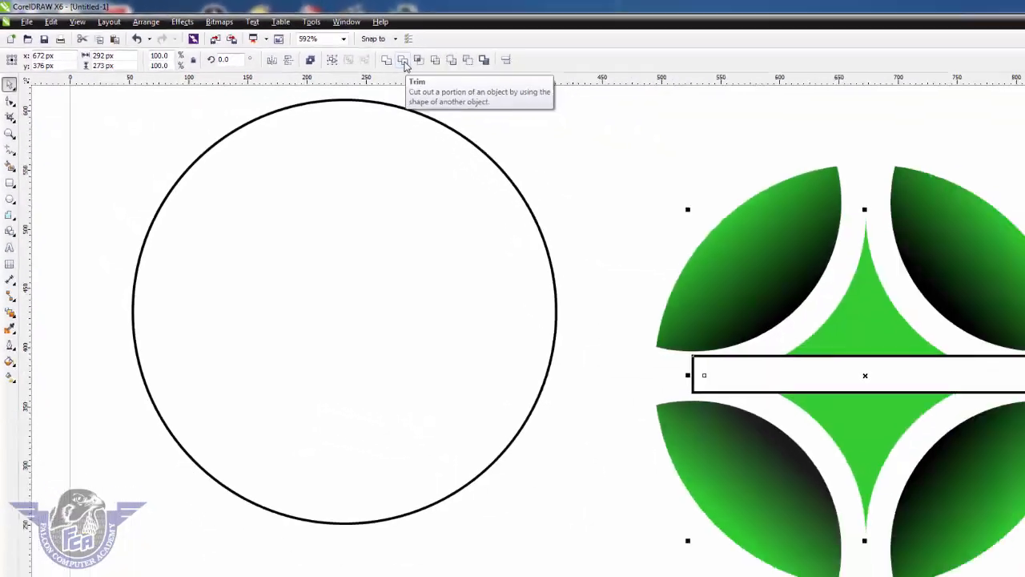
left_click(846, 133)
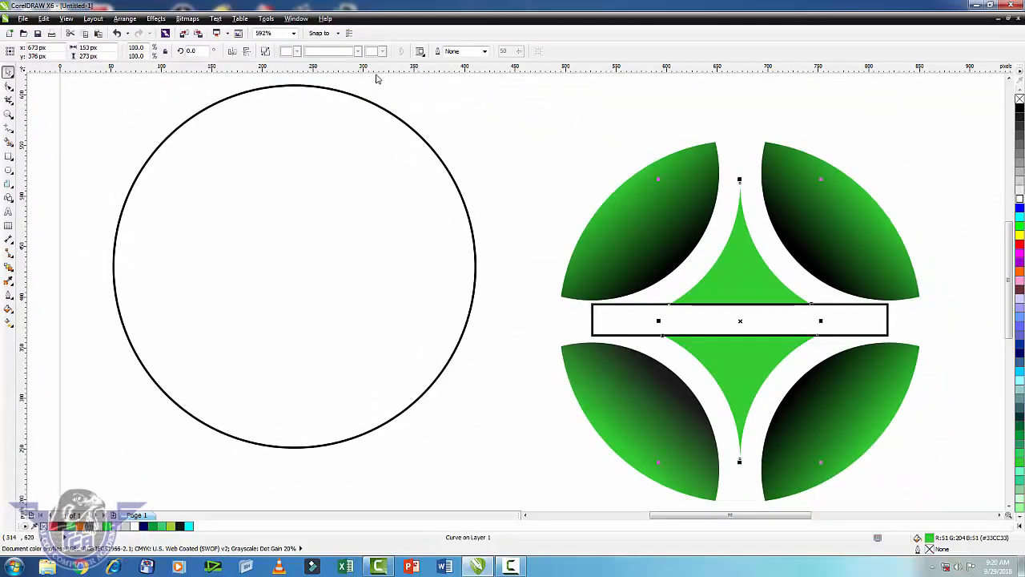
left_click(542, 132)
left_click(625, 319)
key("Delete")
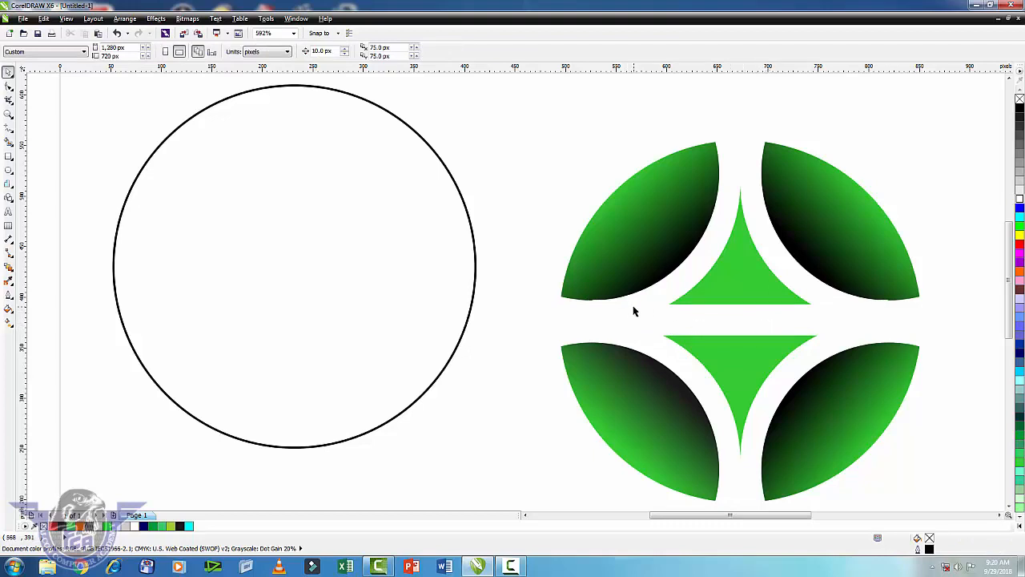
Group the four gradient segments and the split star into one object.
scroll(680, 300, "down", 3)
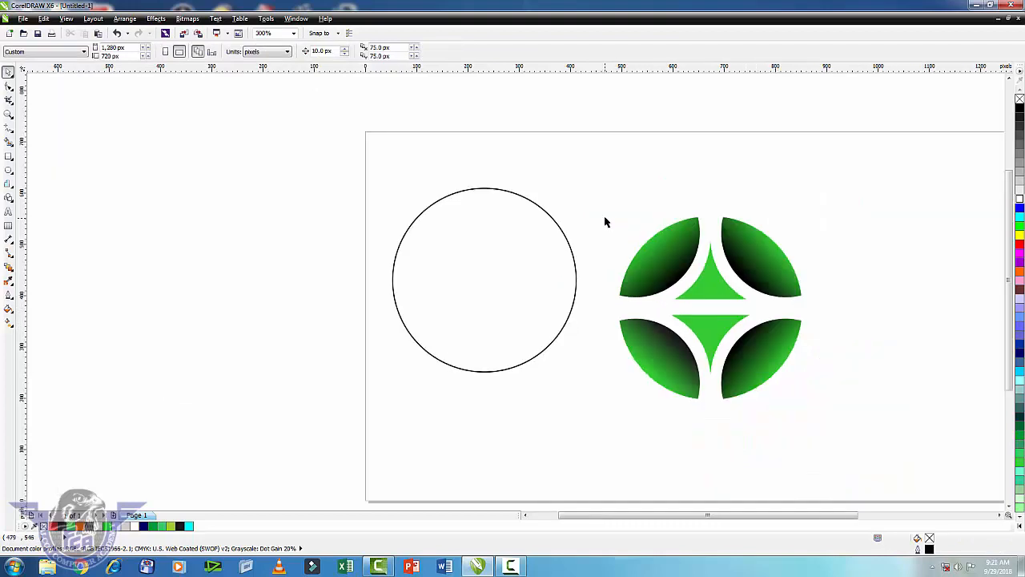
left_click_drag(593, 197, 821, 430)
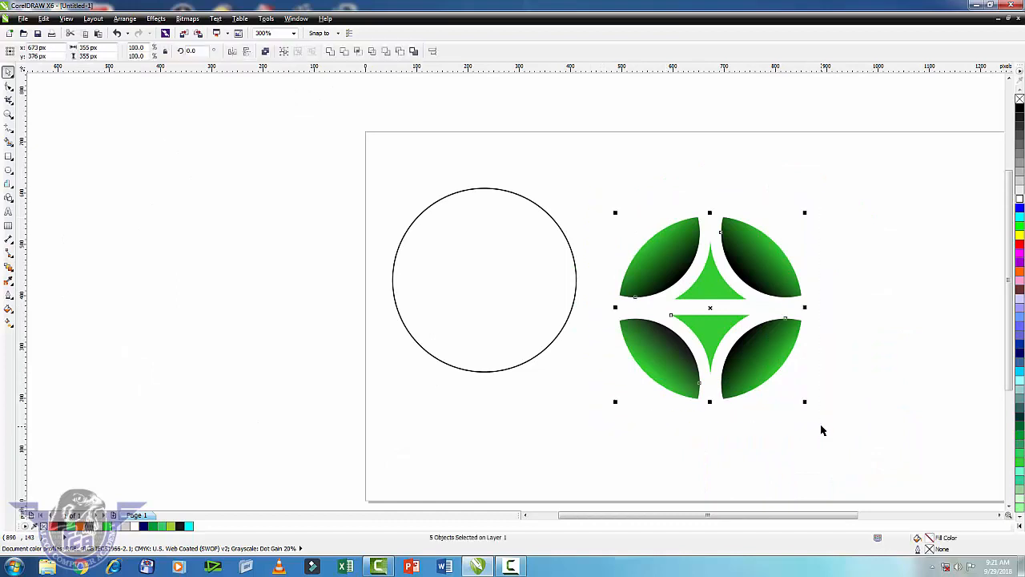
key("ctrl+g")
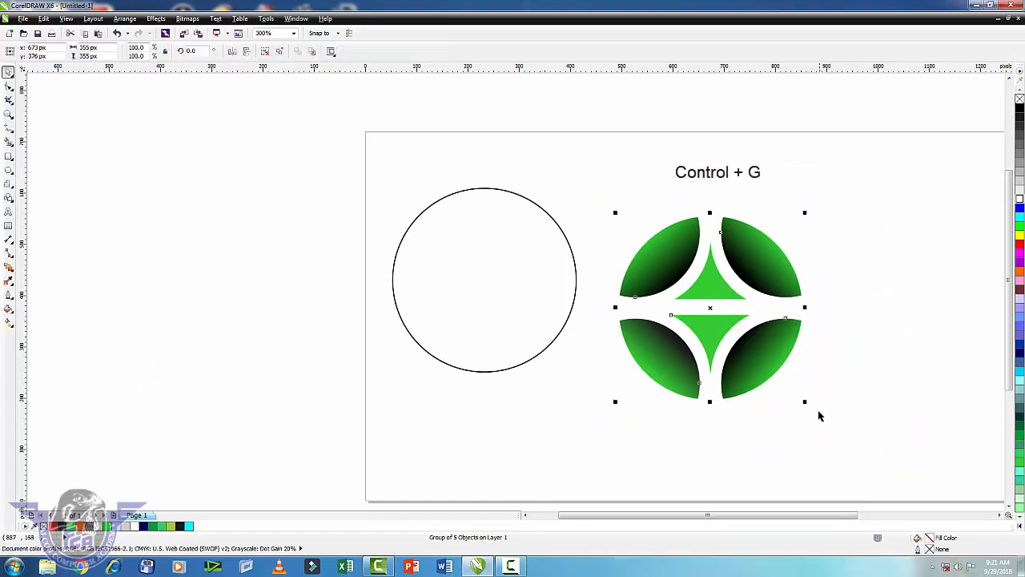
Align the empty outlined circle to the logo group's center, both horizontally and vertically.
left_click(427, 228)
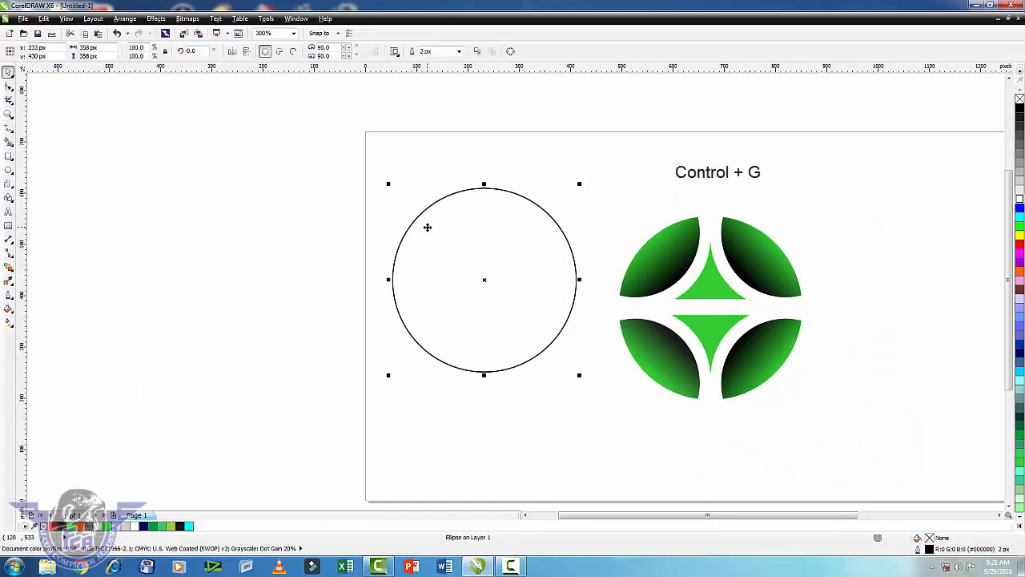
key("shift")
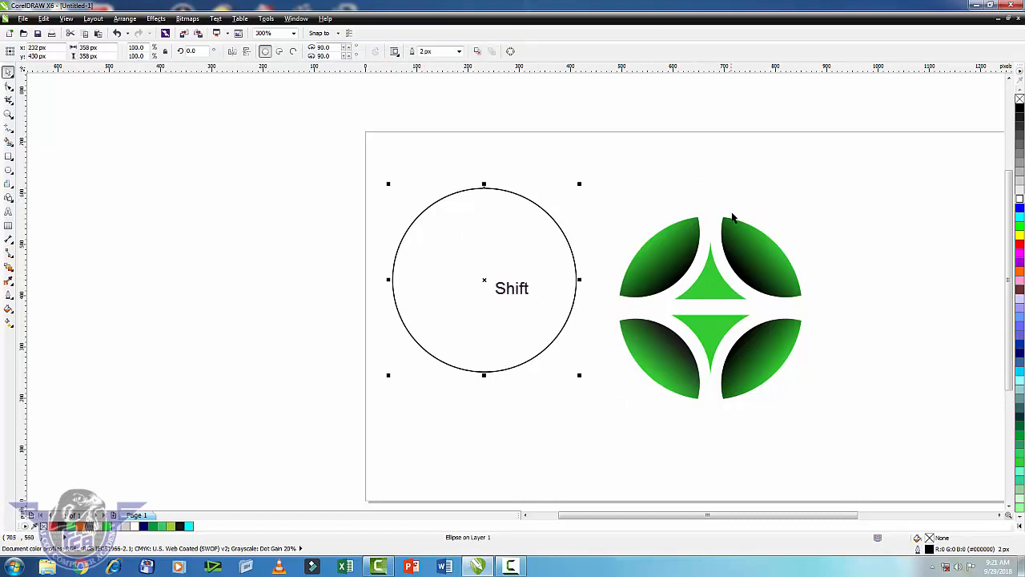
left_click(664, 248, "shift")
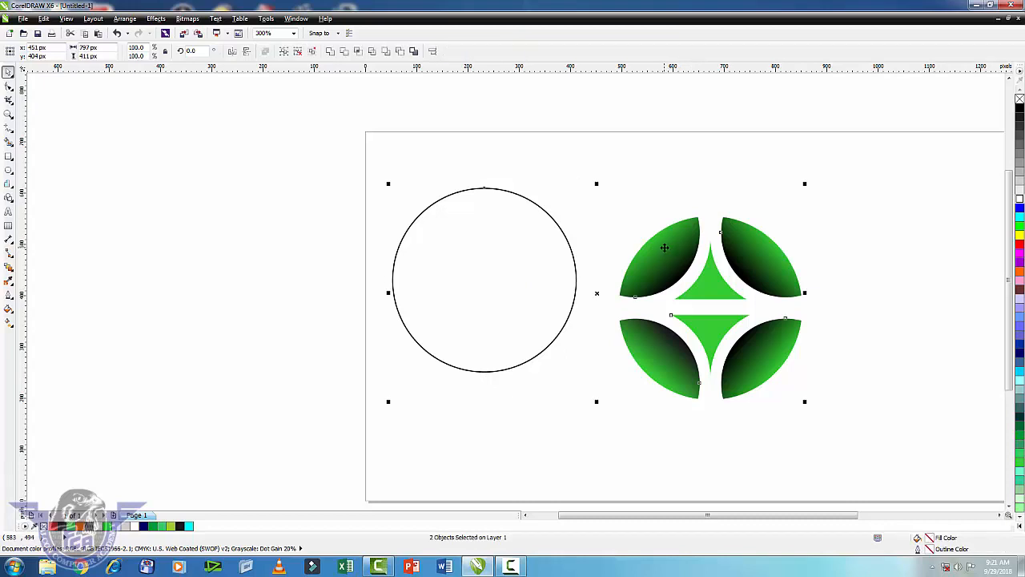
key("c")
key("e")
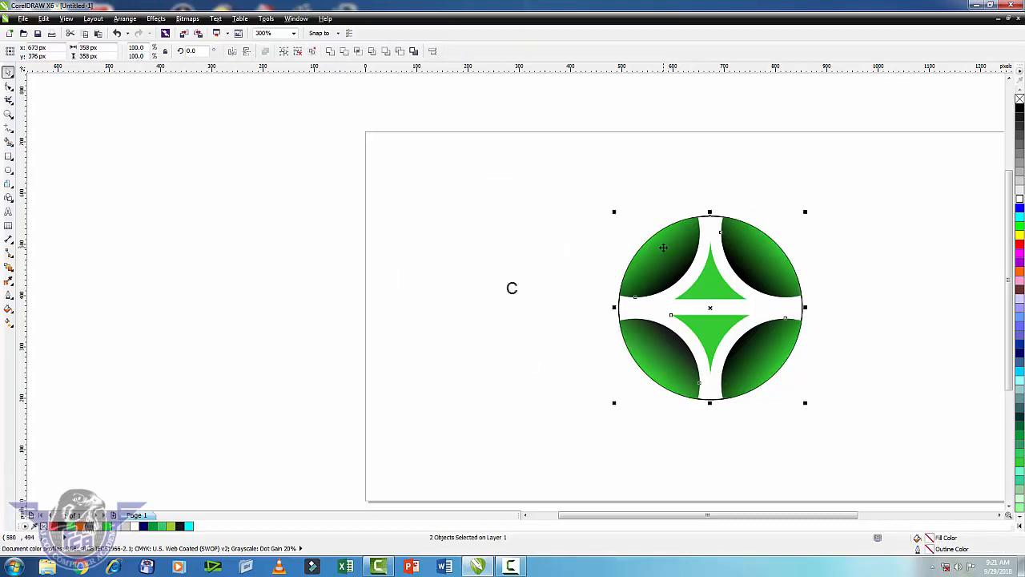
left_click(823, 259)
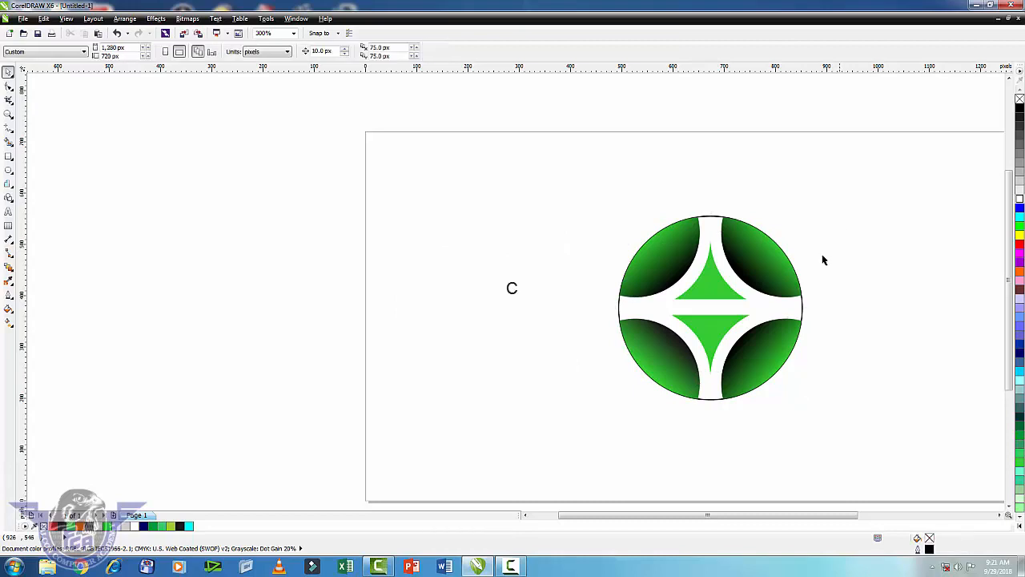
Enlarge the circle around its center to about 375 px in diameter and fill it white.
left_click(803, 309)
left_click_drag(805, 211, 817, 212)
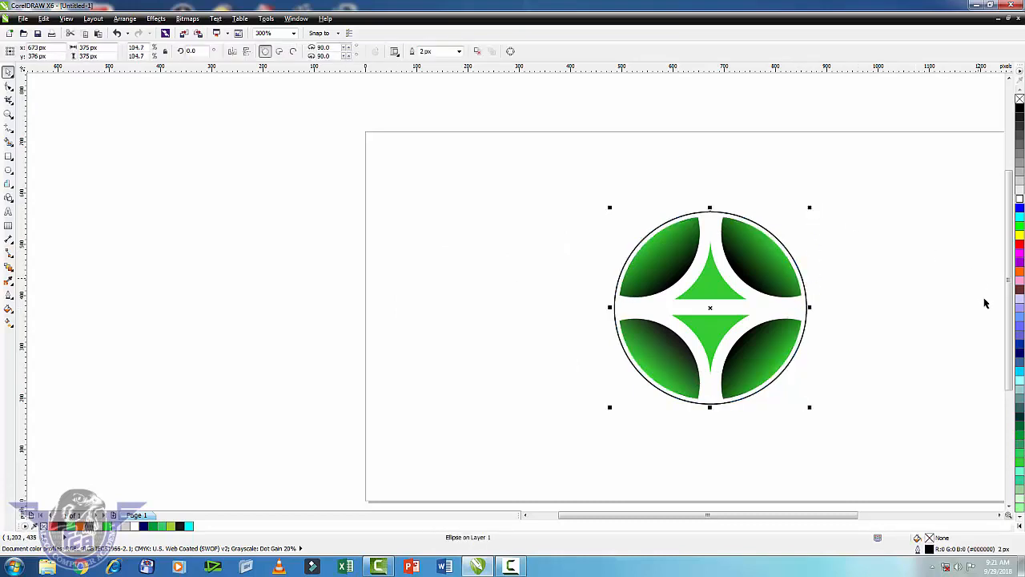
left_click(1020, 201)
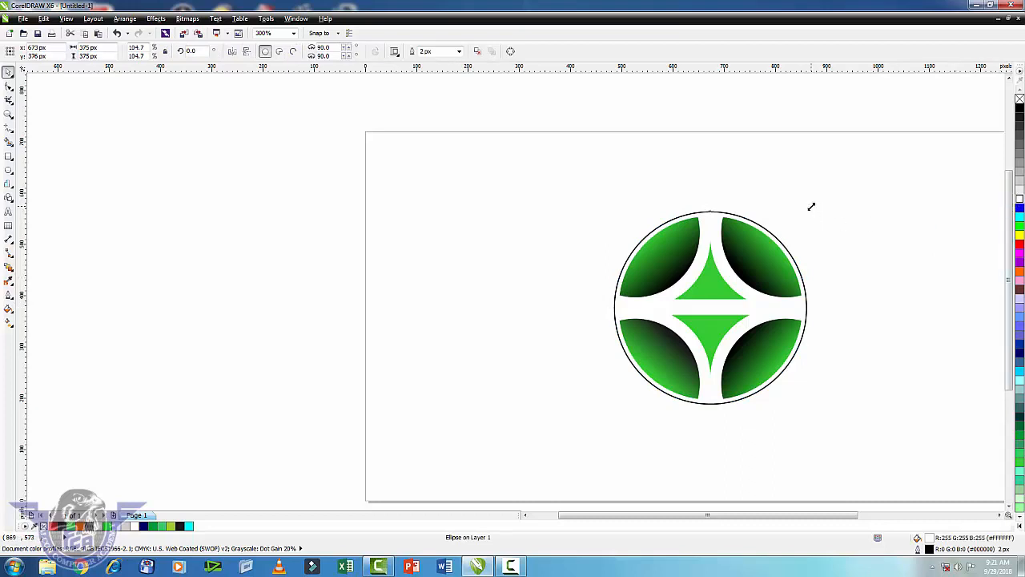
Make a concentric copy of the white circle about 439 px in diameter and send it to the back.
left_click_drag(811, 206, 840, 192)
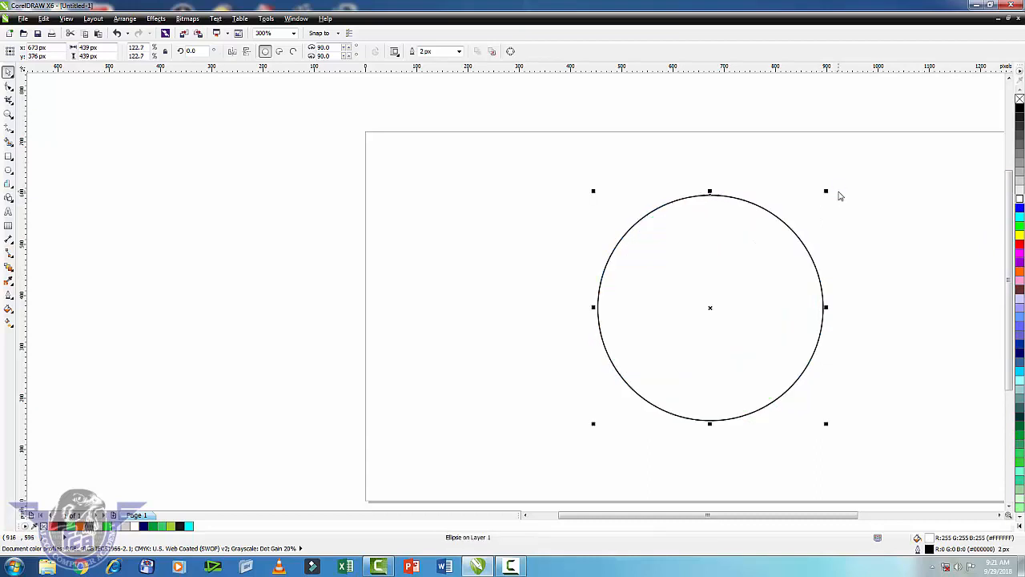
left_click(871, 199)
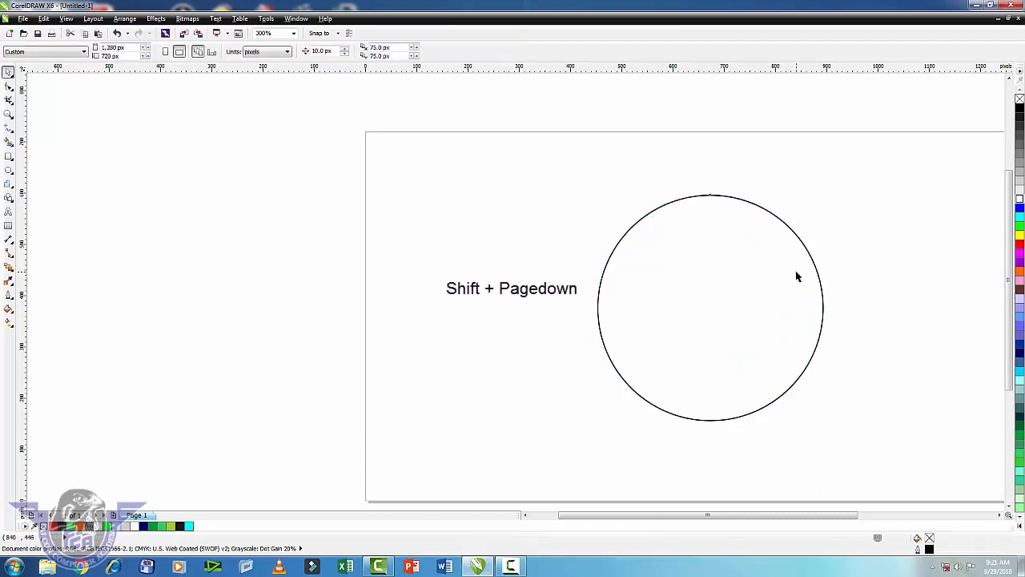
left_click(797, 276)
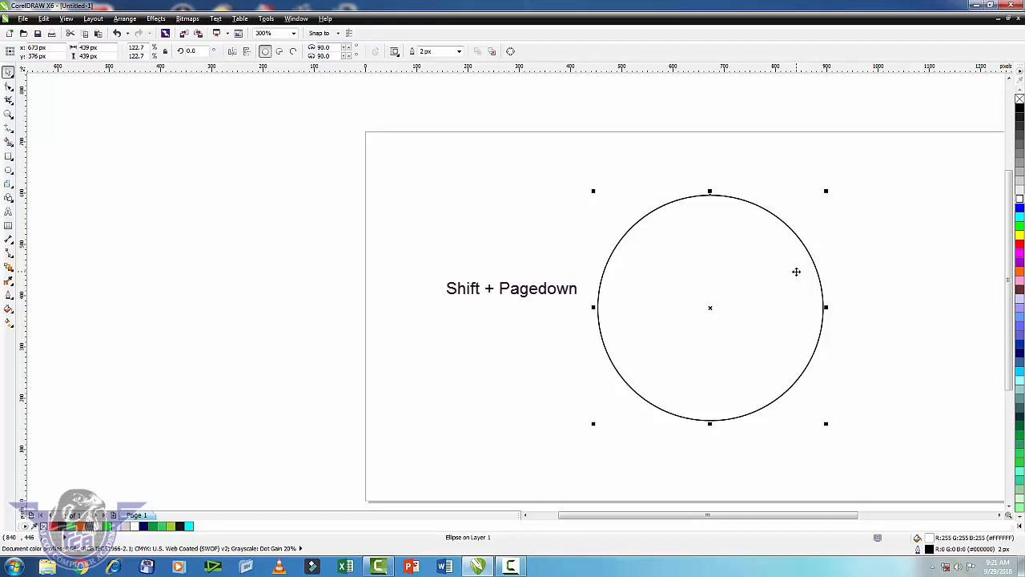
key("shift+Page_Down")
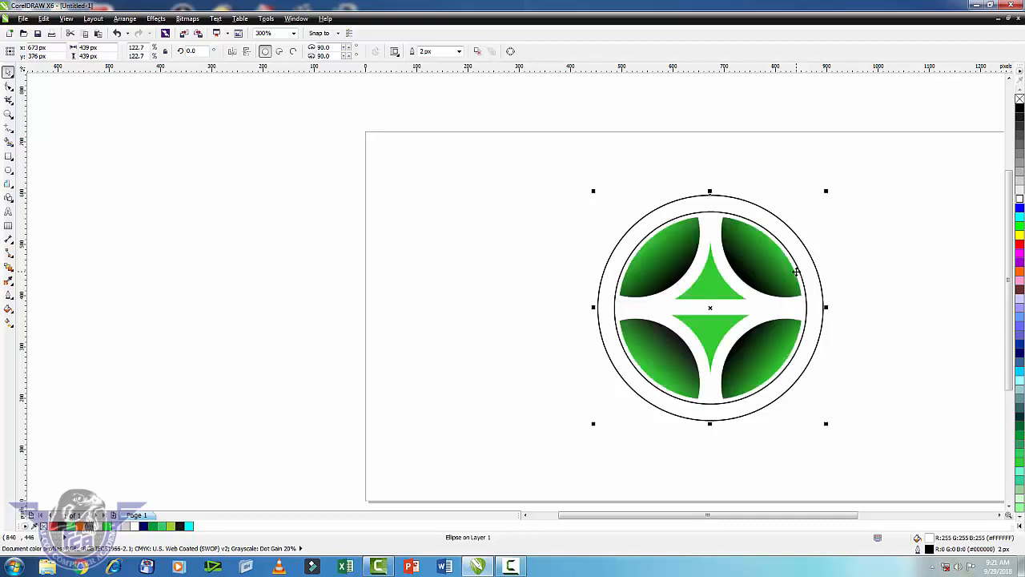
left_click(859, 244)
Fill the outer circle with the same bright green as the star.
left_click(801, 257)
left_click(1020, 437)
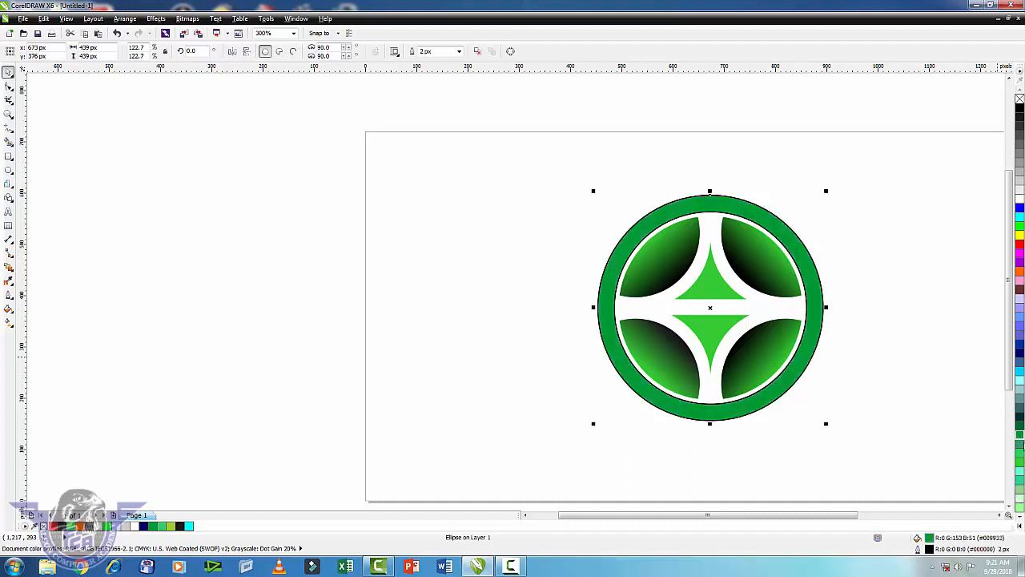
left_click(1020, 463)
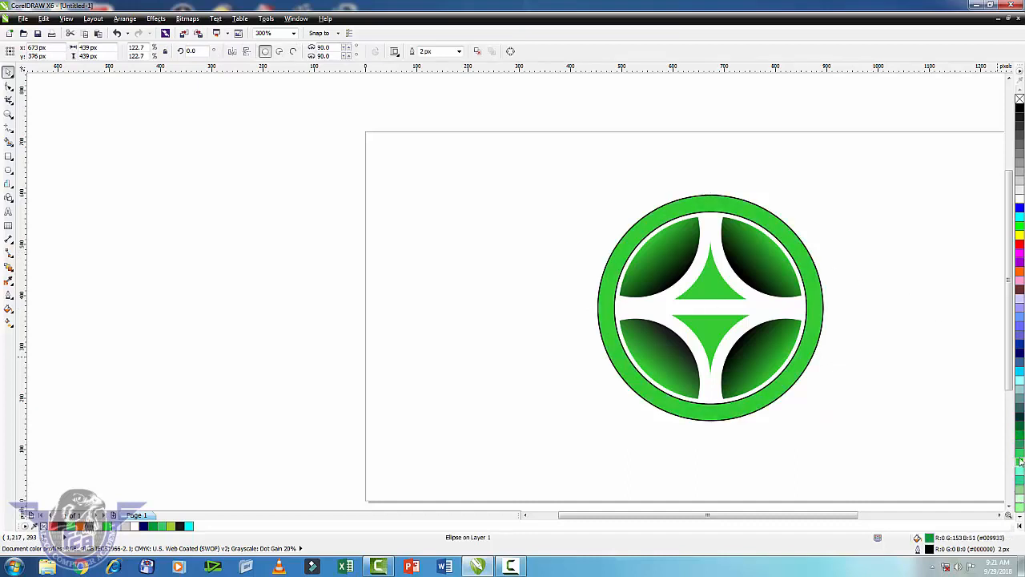
left_click(907, 348)
Remove the outlines from both circles and the logo group.
left_click_drag(841, 164, 556, 451)
right_click(1020, 99)
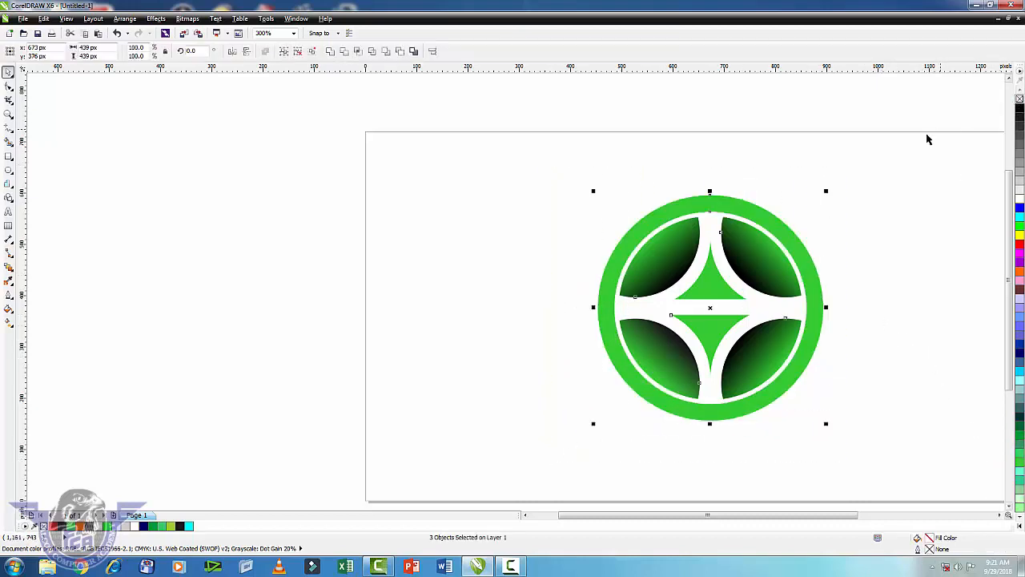
left_click(887, 168)
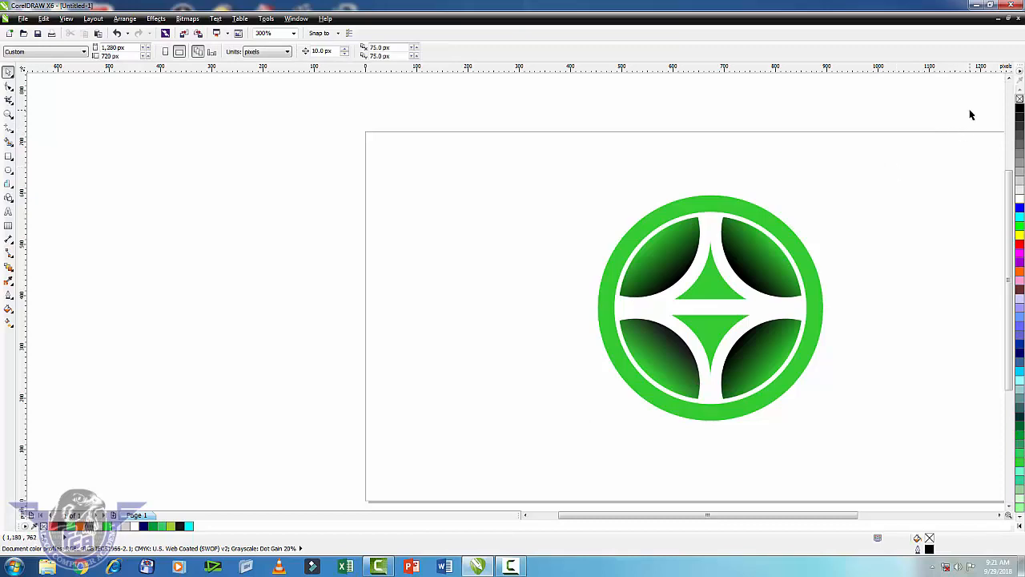
Add the artistic text "Falcon Computer Academy" over the logo, starting beside its lower half.
key("z")
left_click_drag(560, 222, 872, 438)
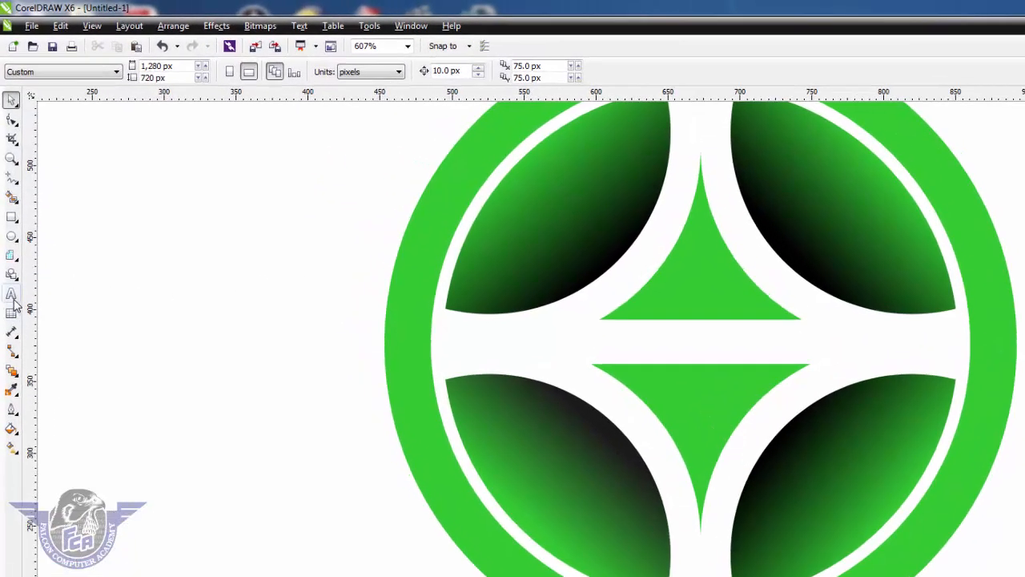
left_click(8, 213)
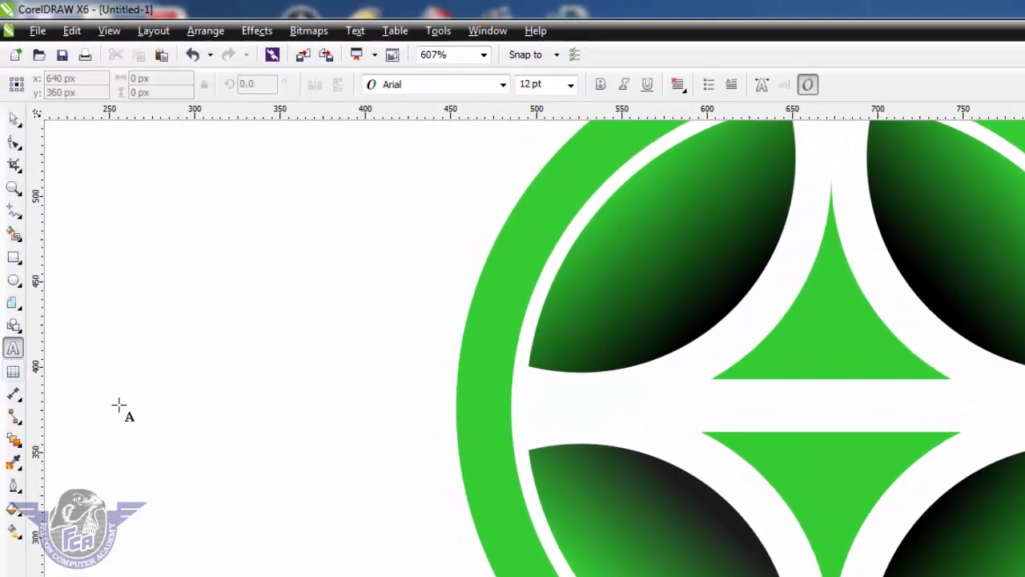
left_click(275, 517)
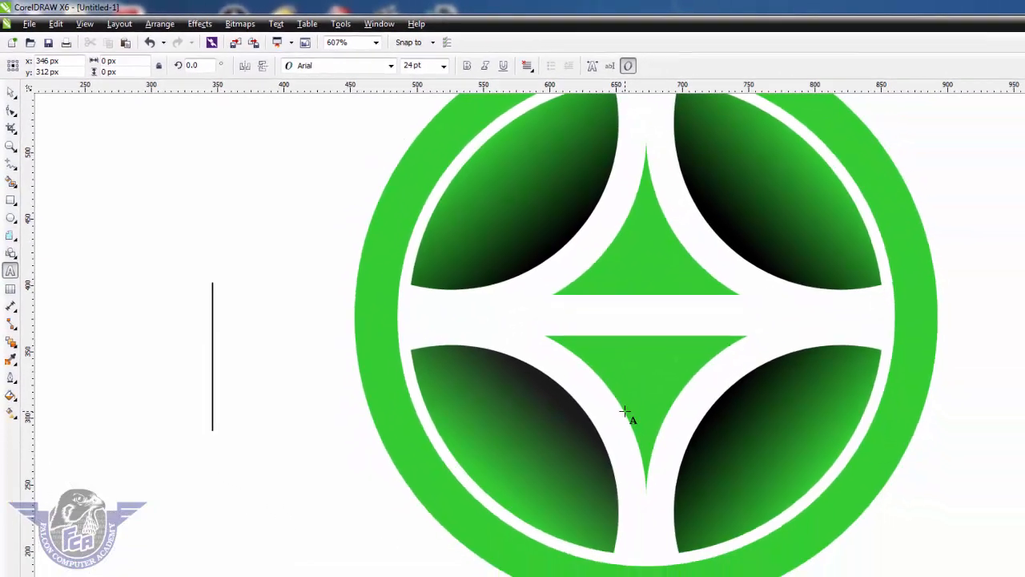
type("Falcon Com")
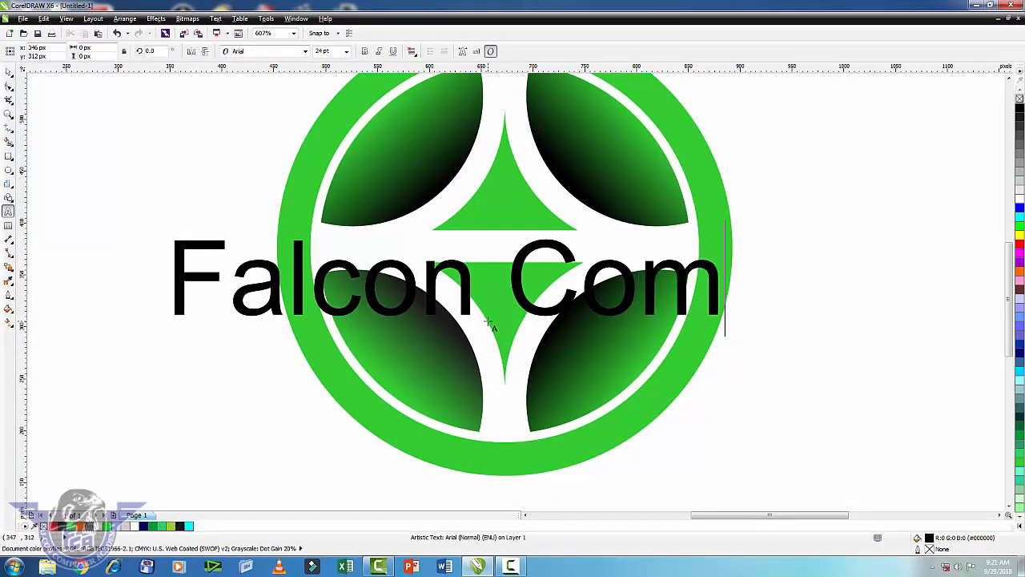
type("puter Aca")
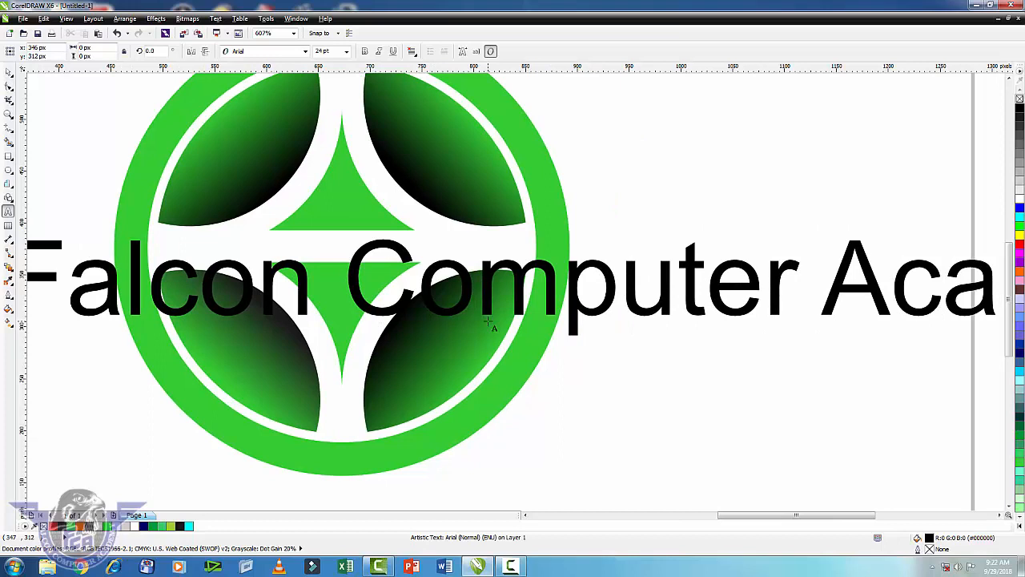
type("demy")
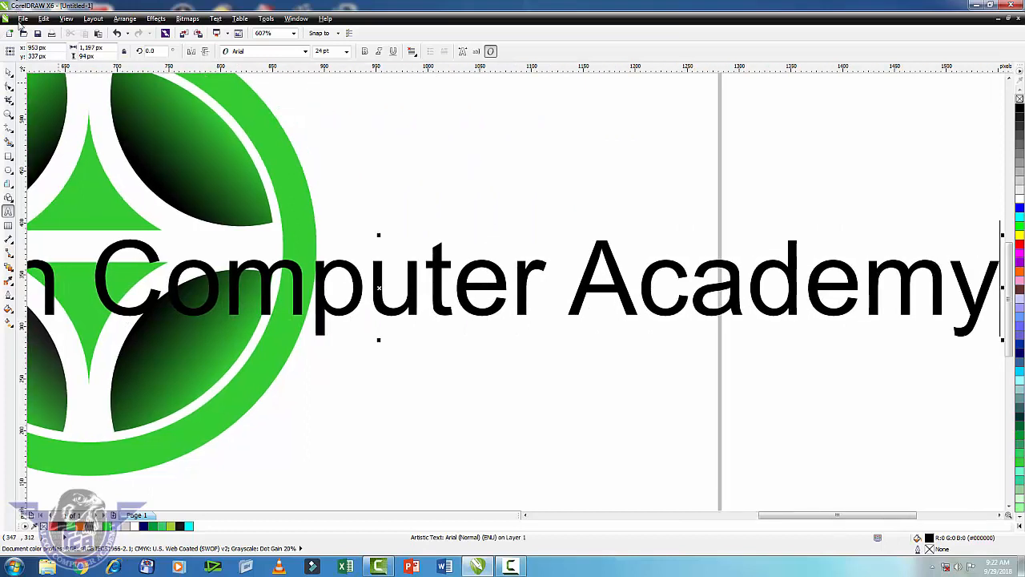
left_click(8, 71)
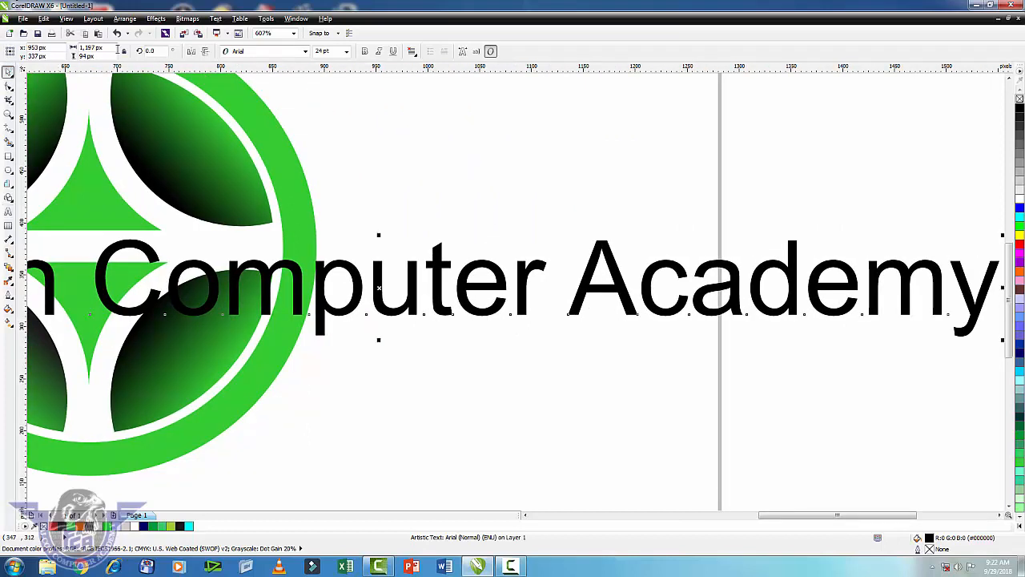
Set the text size to 12 pt, try the Batavia font, and settle on Arial Black.
left_click(346, 51)
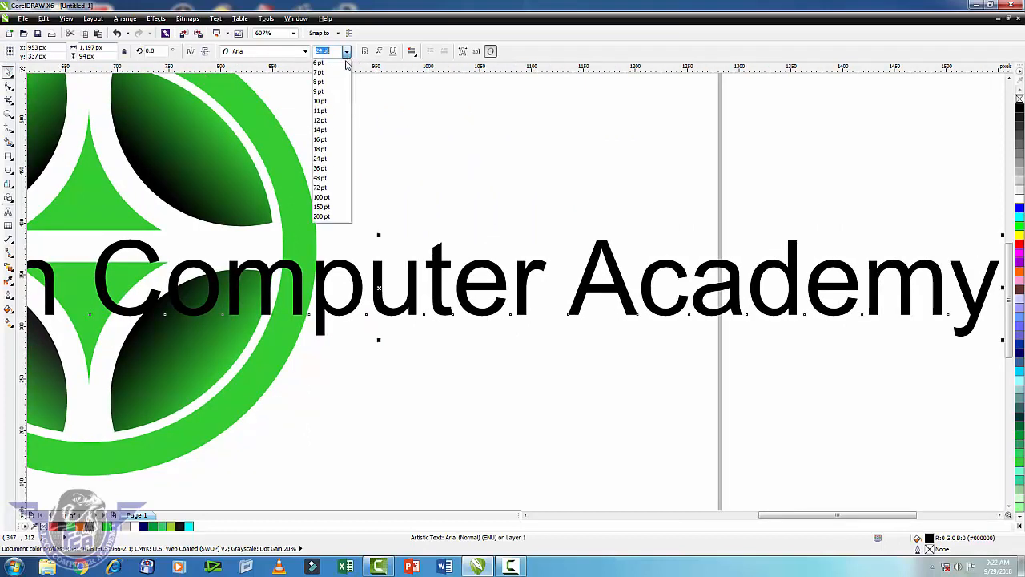
left_click(337, 120)
left_click(305, 51)
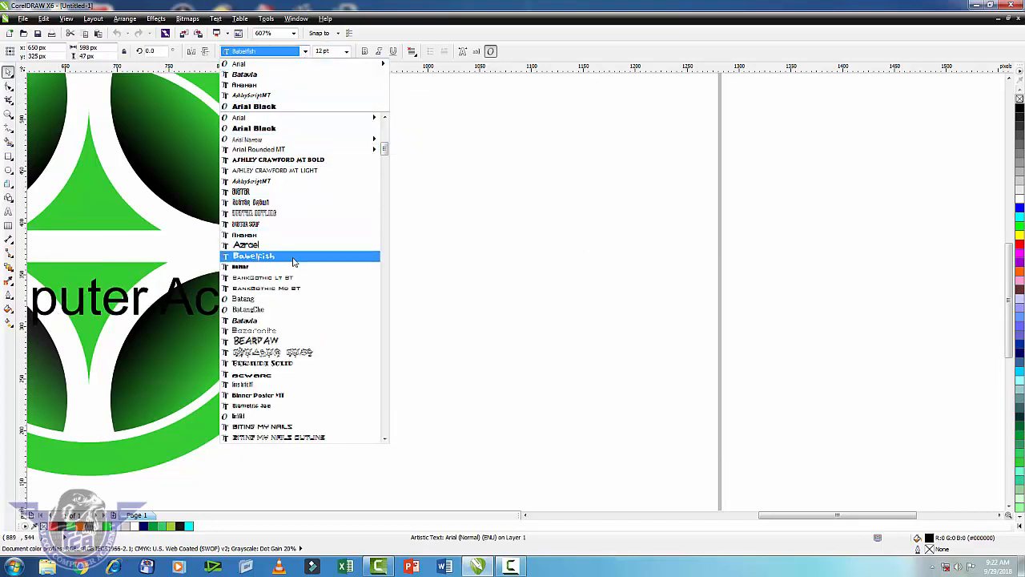
left_click(291, 321)
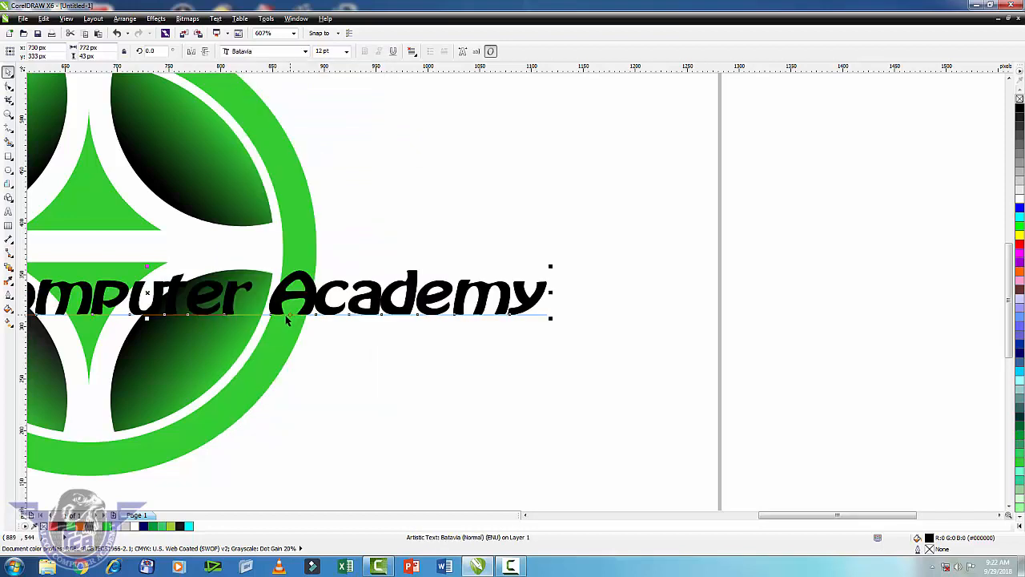
left_click(306, 52)
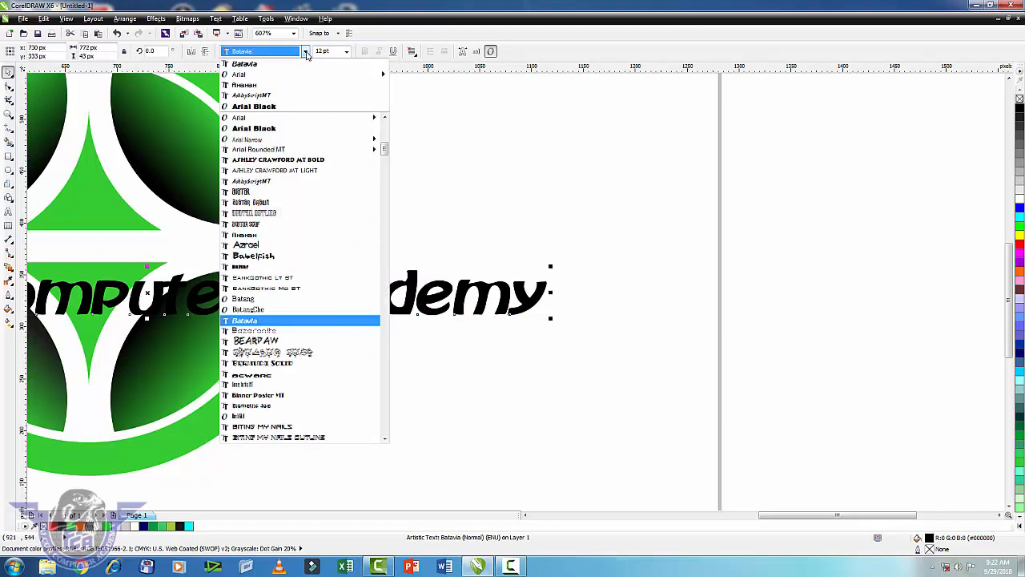
left_click(276, 129)
Shrink the text to about 25 px high and fit it into the white band between the star halves, within the inner circle.
left_click_drag(517, 330, 449, 324)
key("F4")
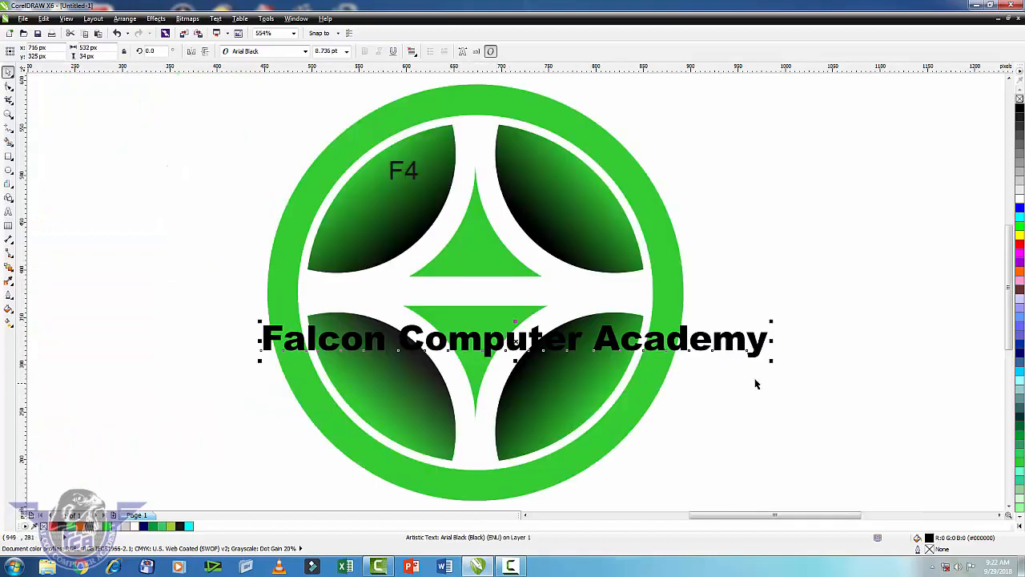
left_click_drag(771, 361, 751, 357)
left_click_drag(532, 338, 506, 288)
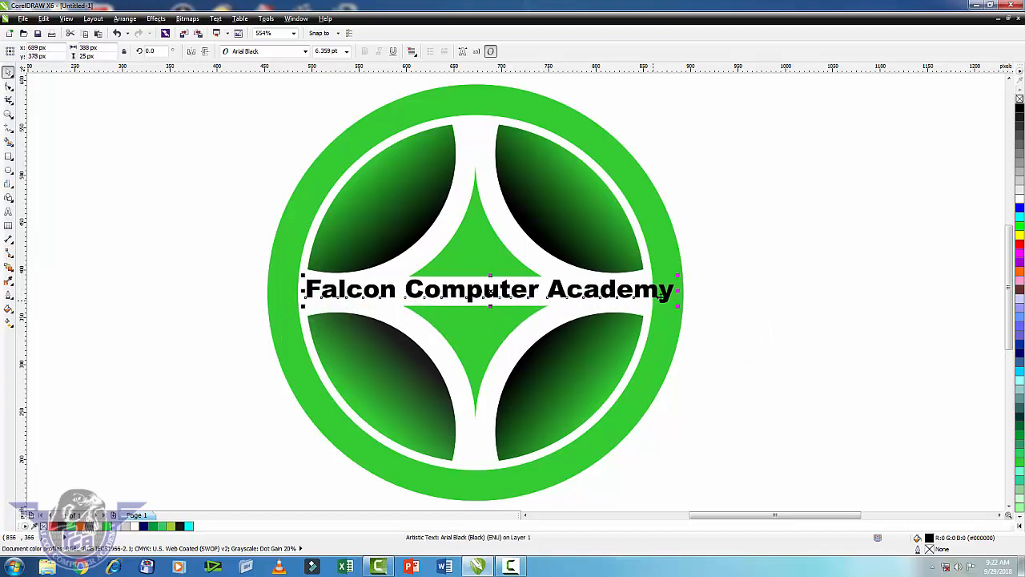
left_click_drag(677, 290, 645, 290)
left_click(765, 249)
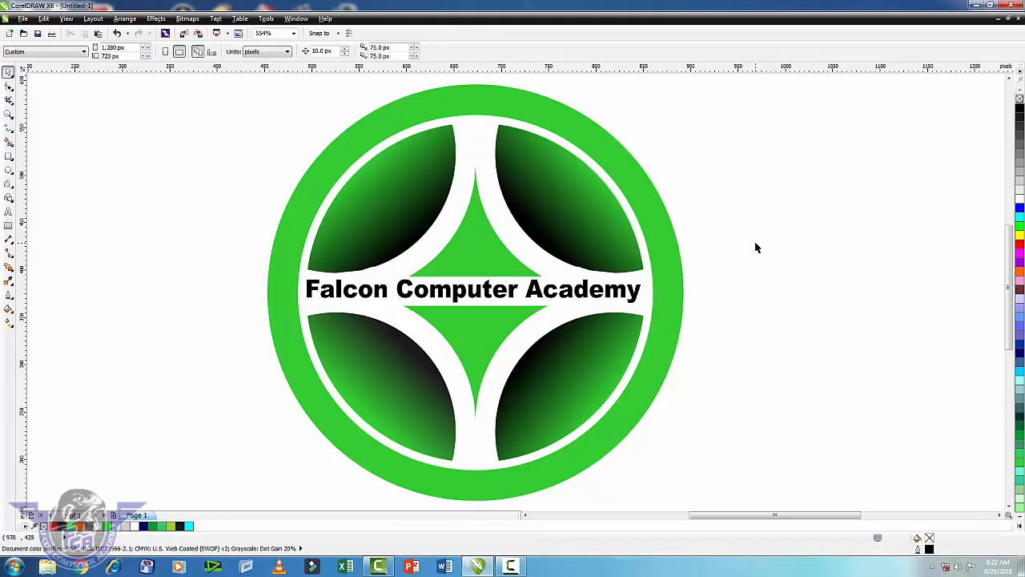
Group all the logo parts with the text and center the group on the page.
scroll(753, 248, "down", 3)
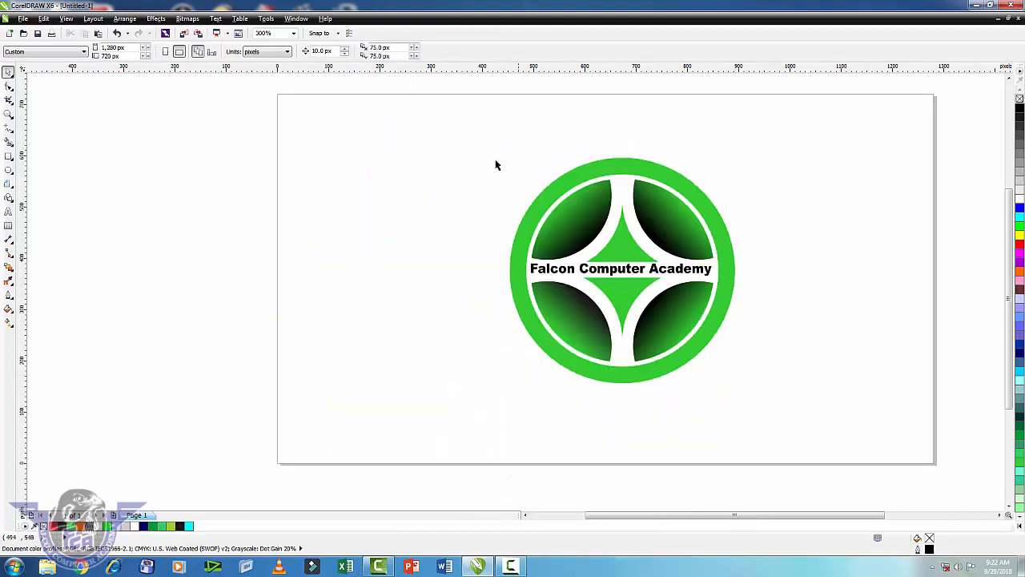
left_click_drag(453, 136, 803, 446)
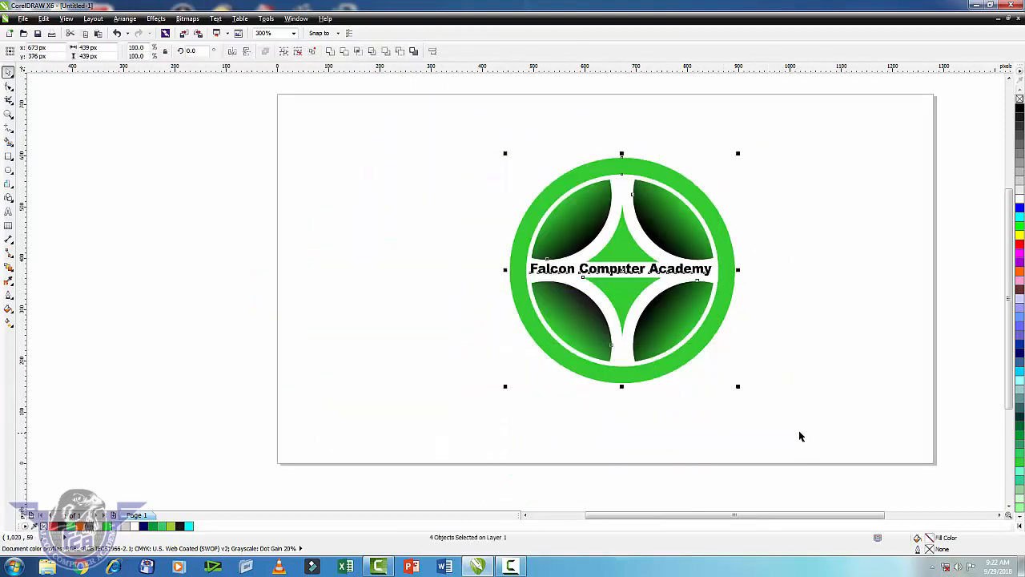
key("ctrl+g")
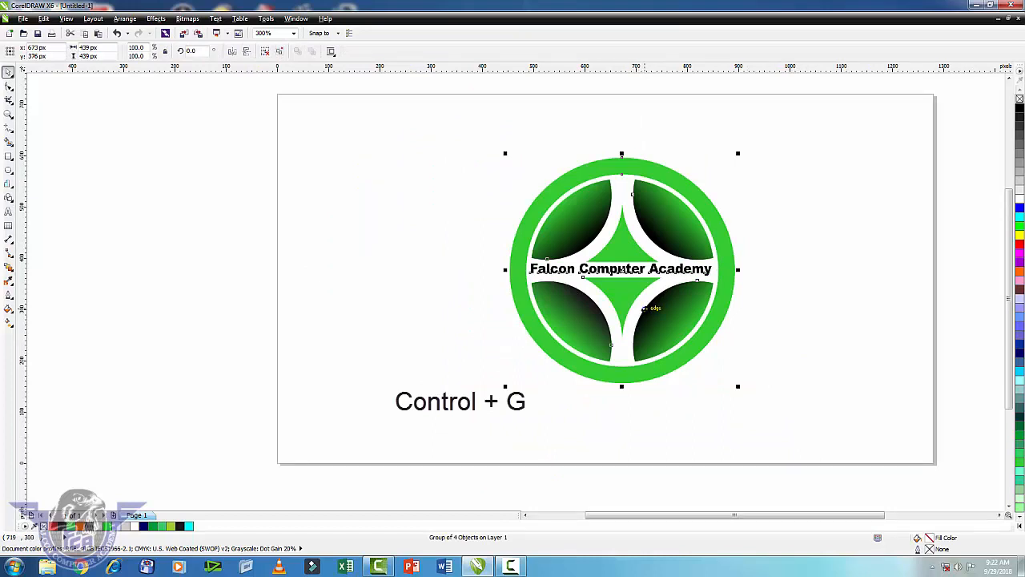
key("p")
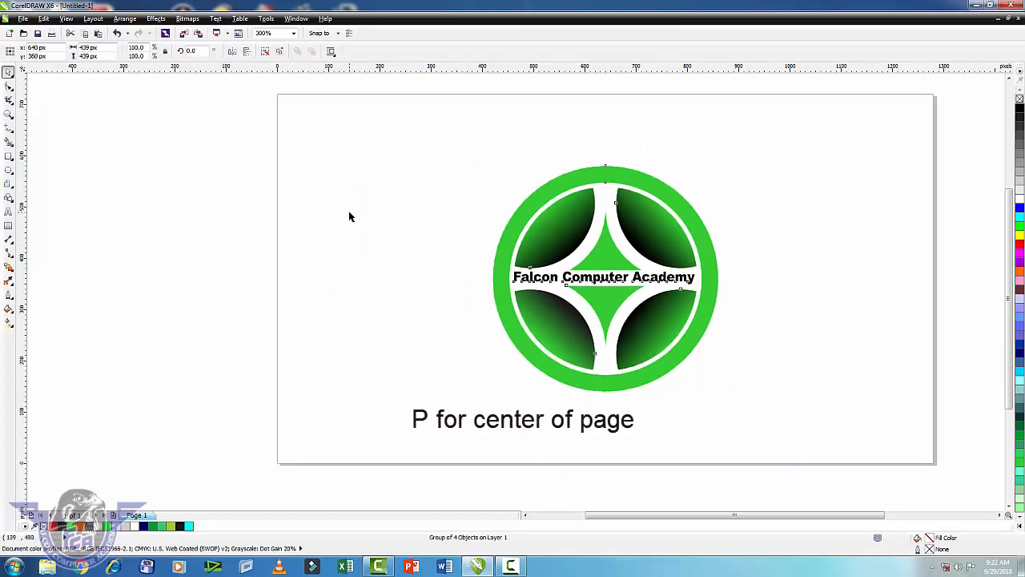
left_click(349, 213)
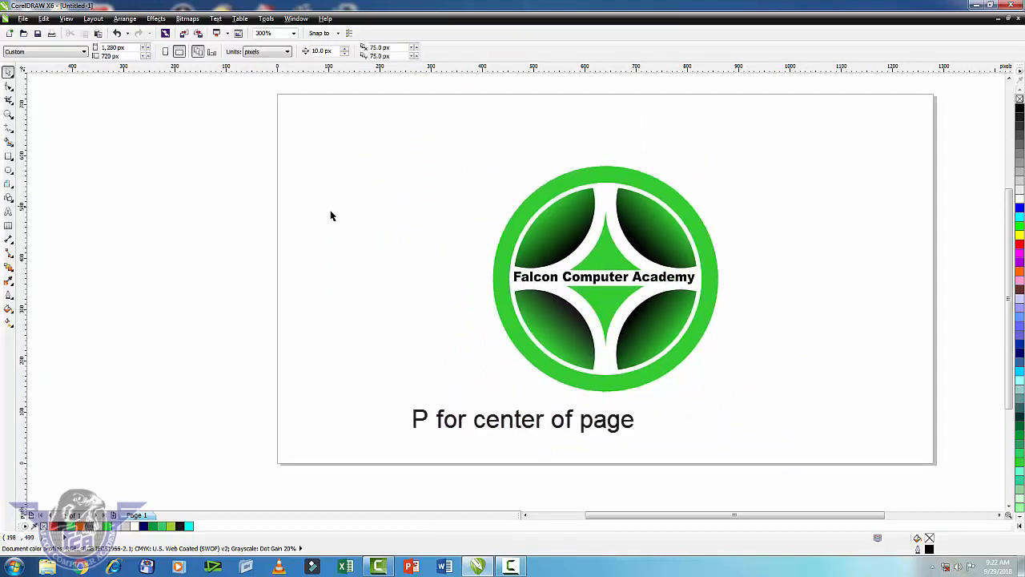
Add a page-sized background rectangle behind the logo with a two-color radial fountain fill from light peach to white.
double_click(8, 156)
left_click(8, 71)
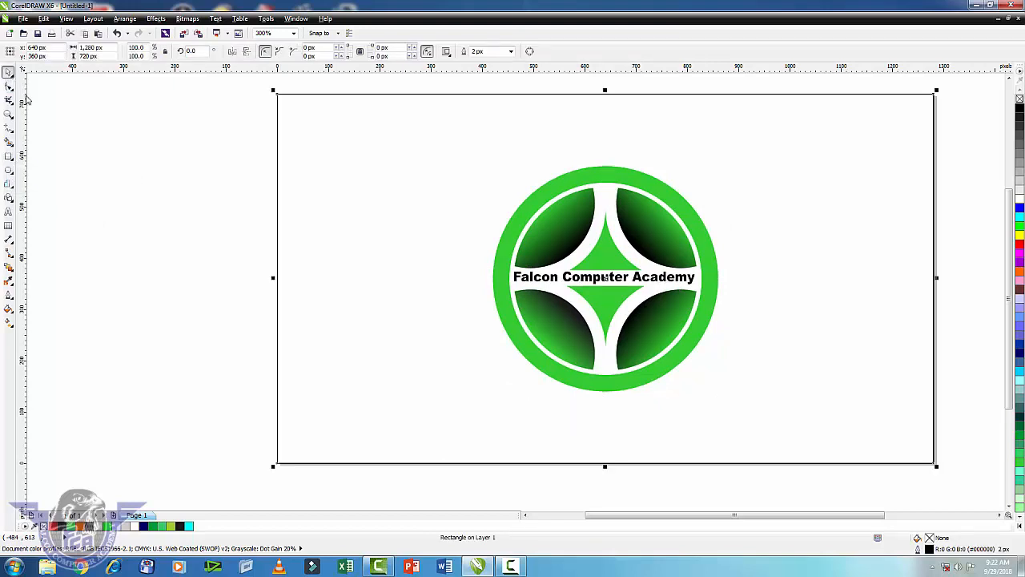
key("F11")
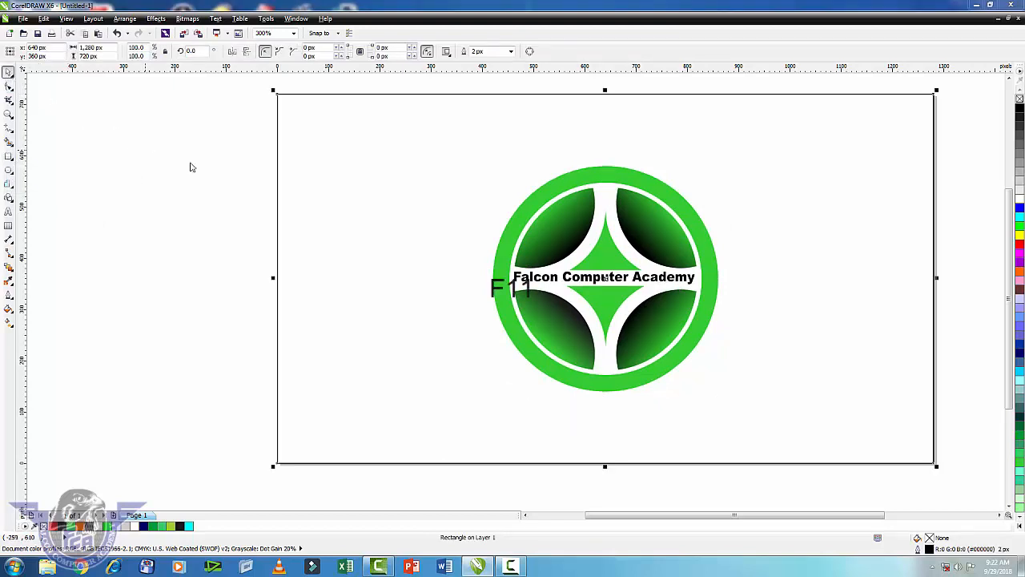
left_click(454, 290)
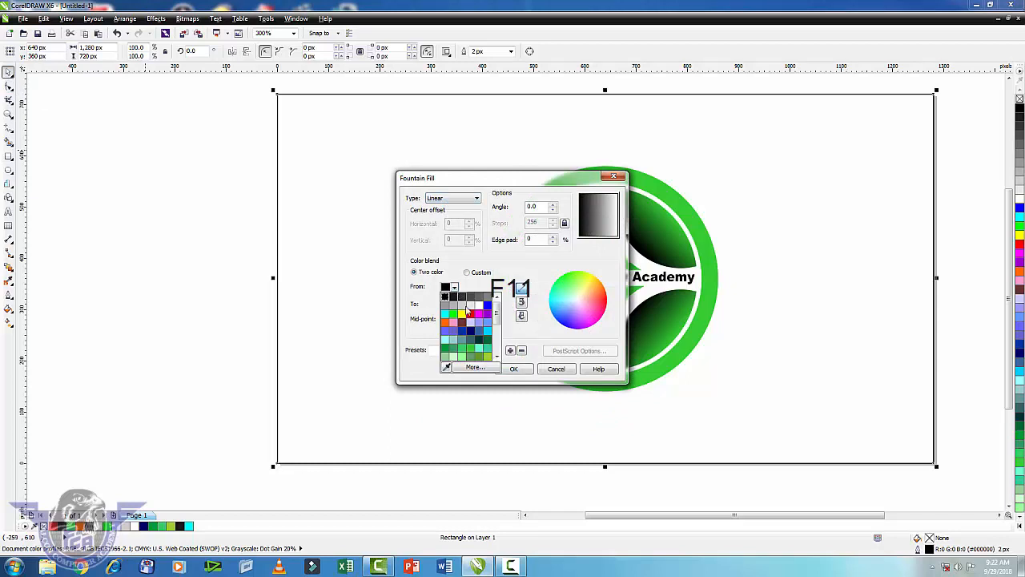
left_click_drag(496, 318, 499, 347)
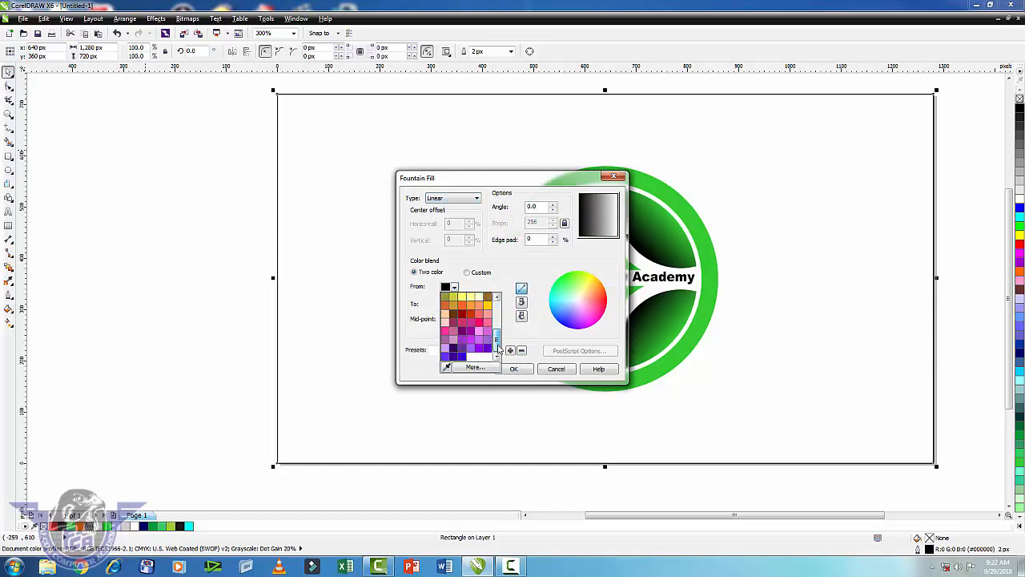
left_click(446, 315)
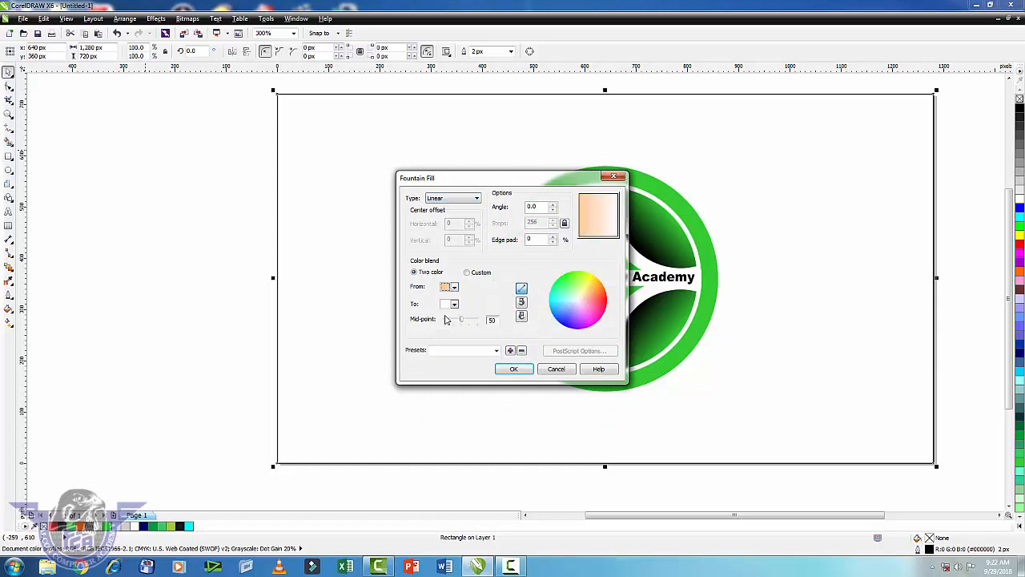
left_click(472, 199)
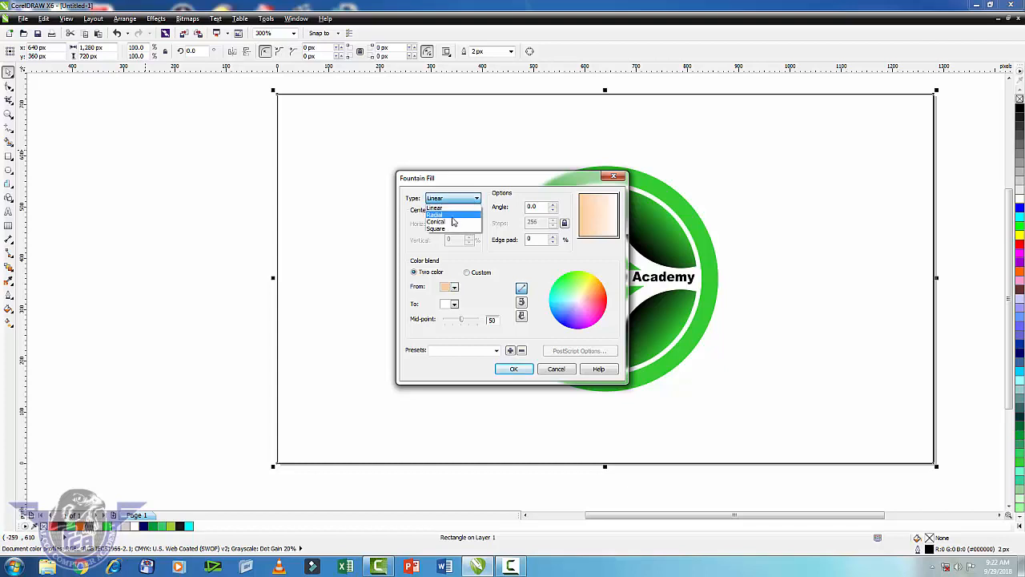
left_click(454, 216)
left_click(515, 370)
left_click(248, 241)
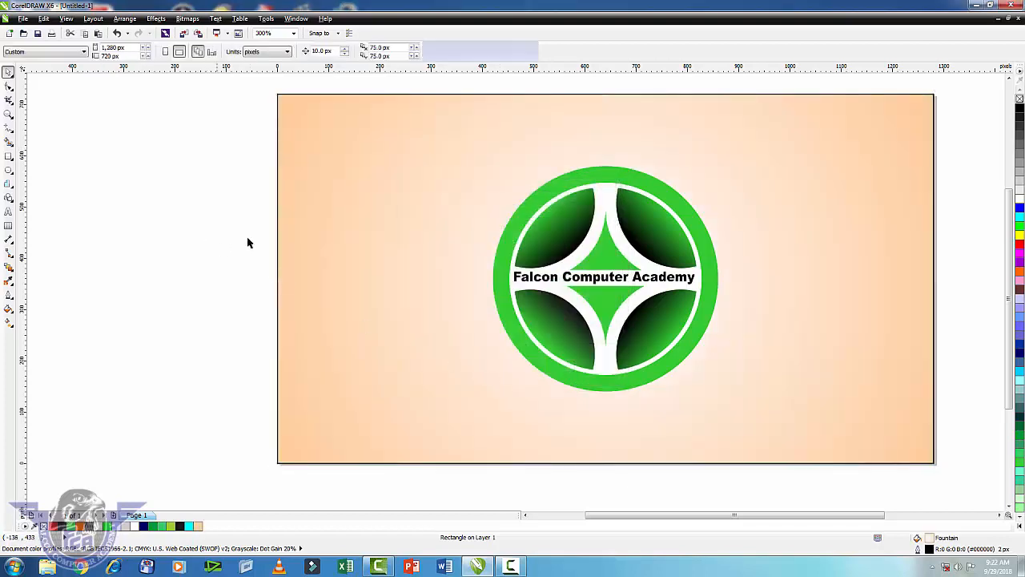
Remove the outline from the peach background rectangle.
left_click(737, 135)
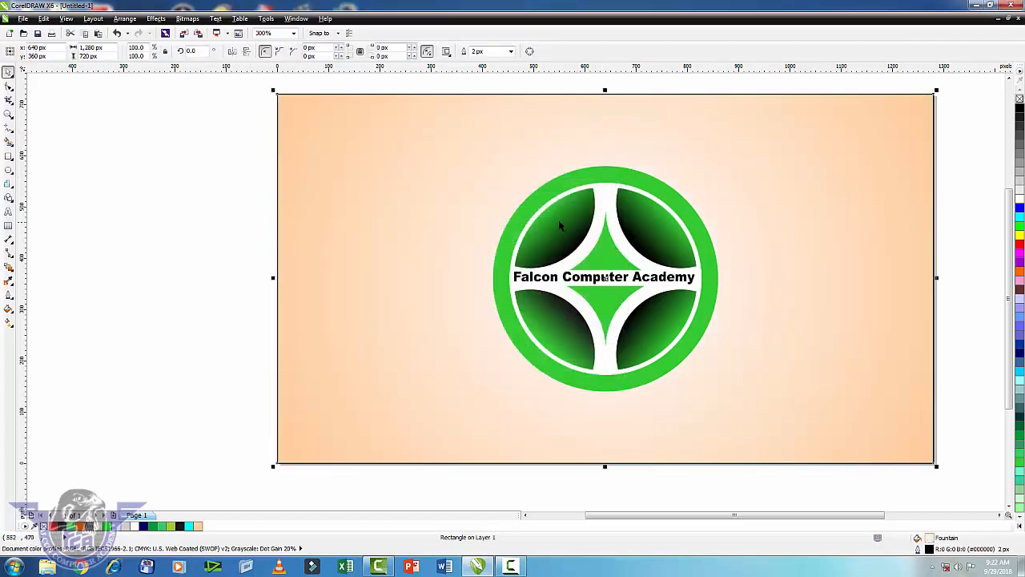
right_click(1019, 98)
left_click(961, 130)
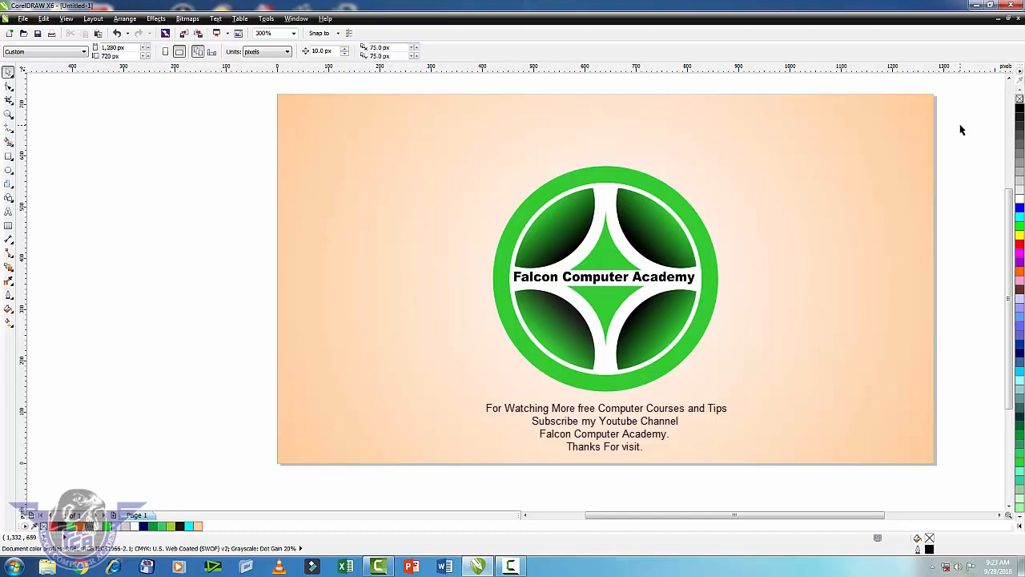
scroll(962, 129, "up", 1)
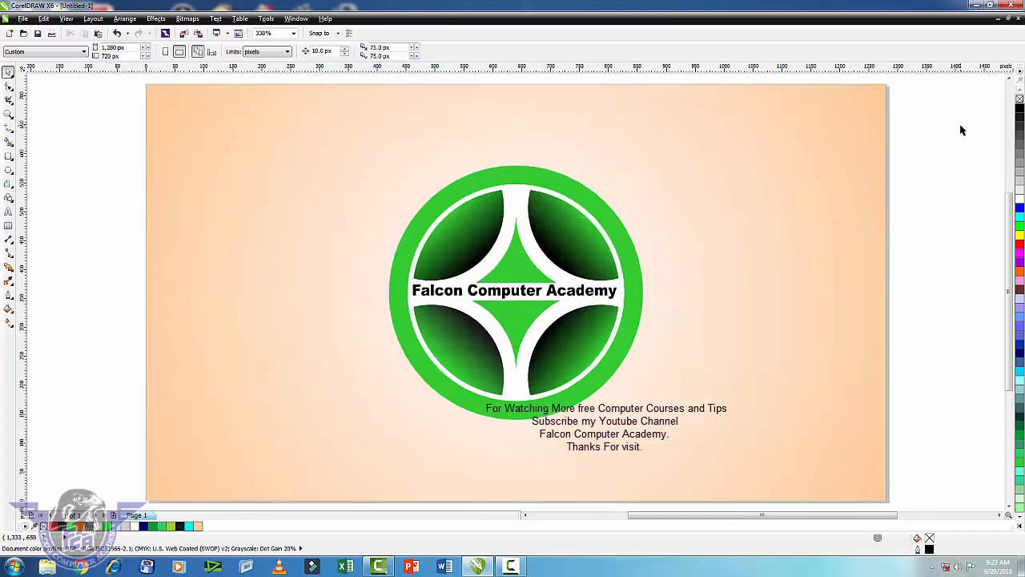